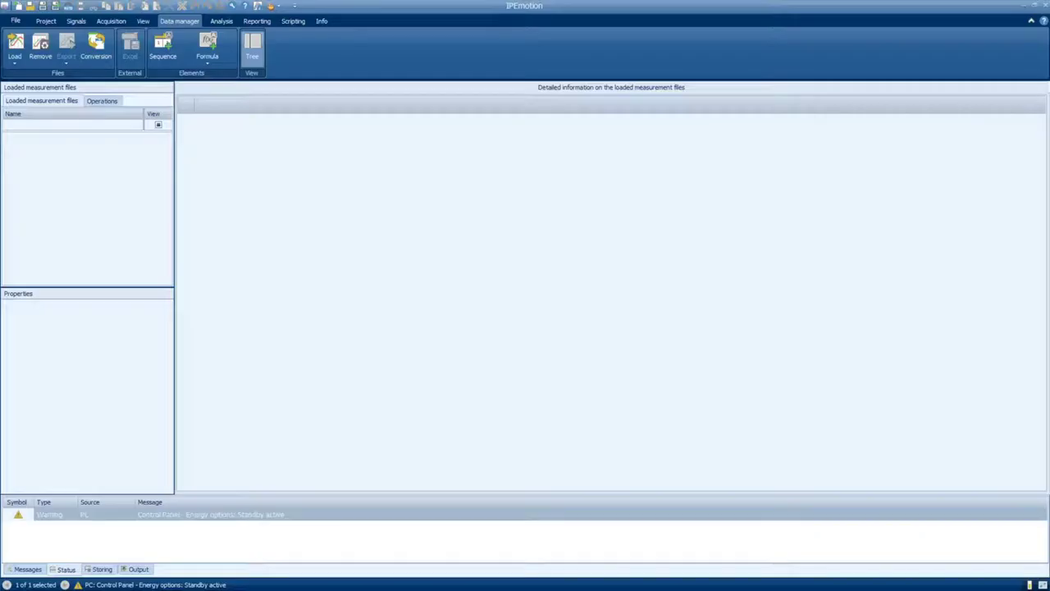
Load the zipped measurement file MEA_0331 from the StorageData folder
{"action": "left_click", "coordinate": [16, 64]}
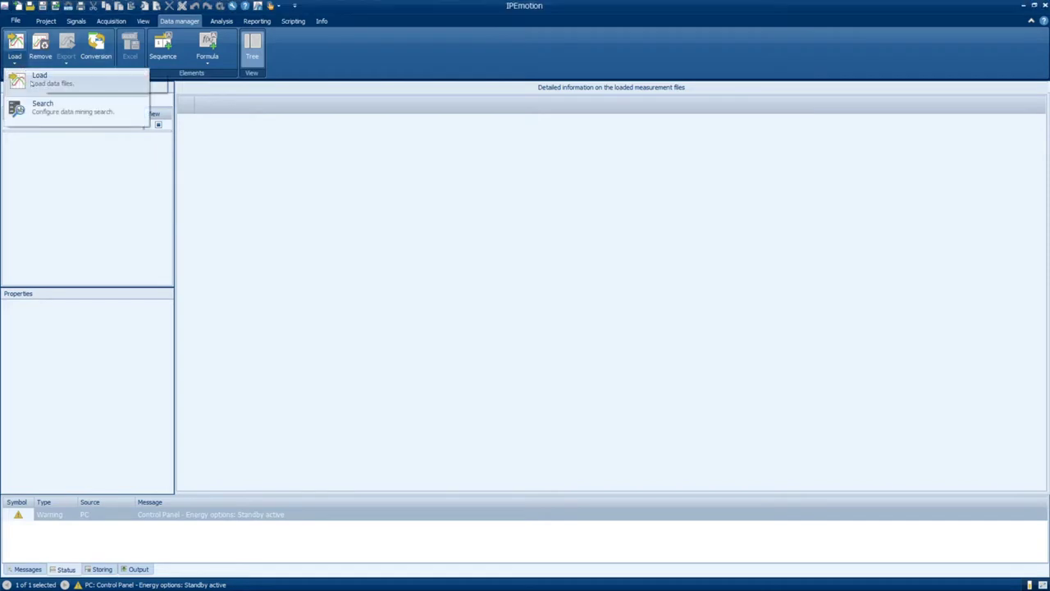
{"action": "left_click", "coordinate": [31, 83]}
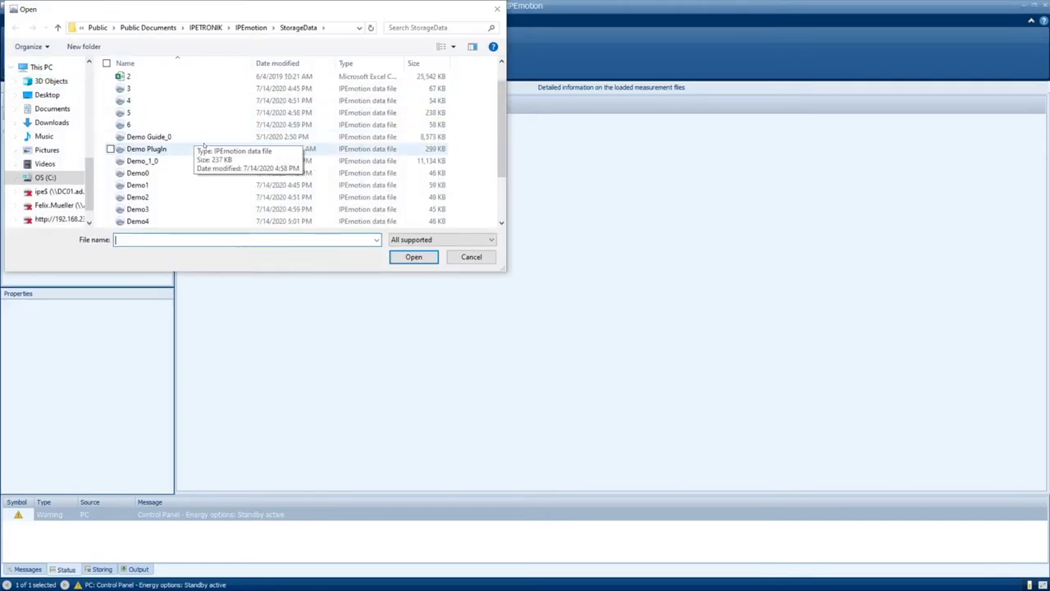
{"action": "scroll", "coordinate": [205, 148], "scroll_direction": "down", "scroll_amount": 2}
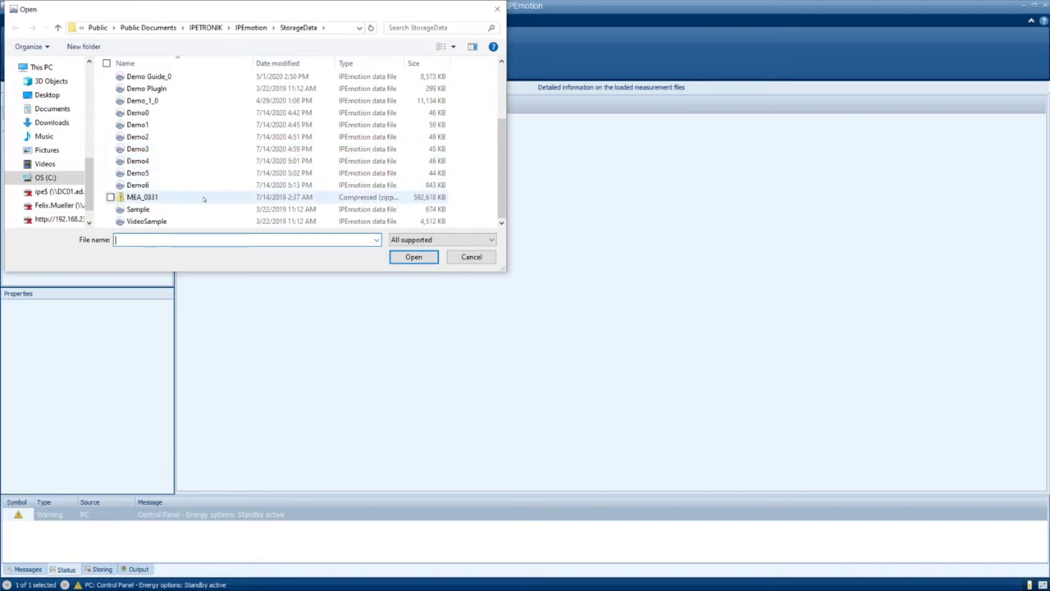
{"action": "double_click", "coordinate": [206, 198]}
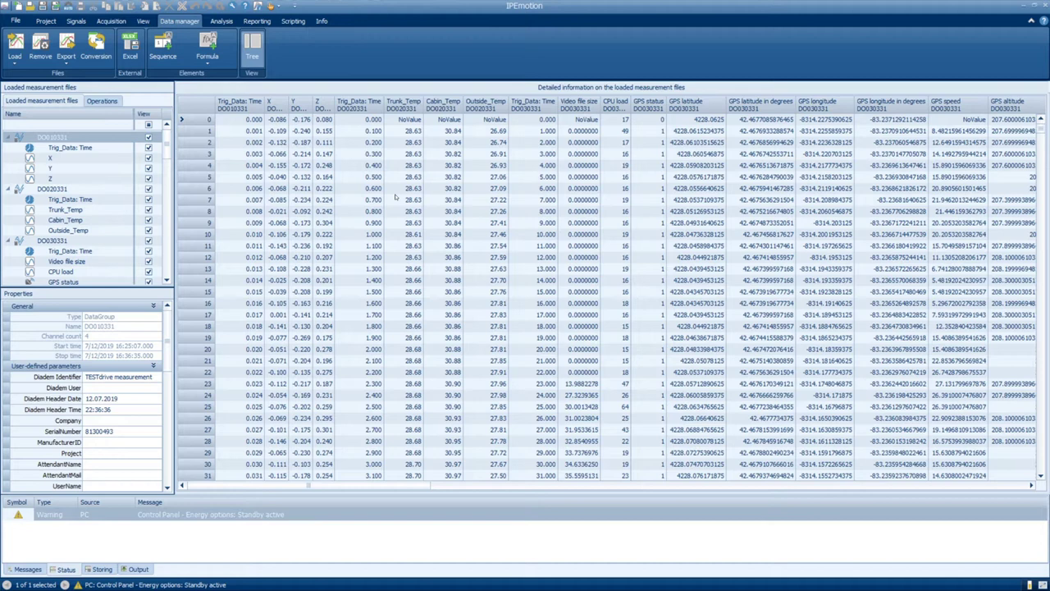
Examine the properties of the DO010331 data group and of its X, Y and Z channels
{"action": "scroll", "coordinate": [163, 366], "scroll_direction": "down", "scroll_amount": 3}
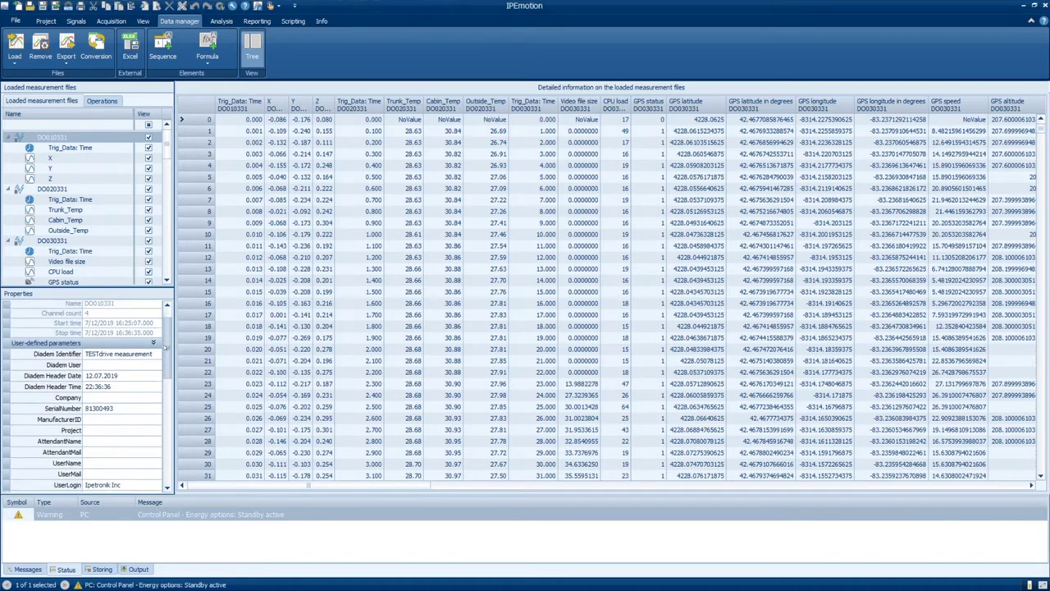
{"action": "left_click_drag", "start_coordinate": [162, 365], "coordinate": [162, 412]}
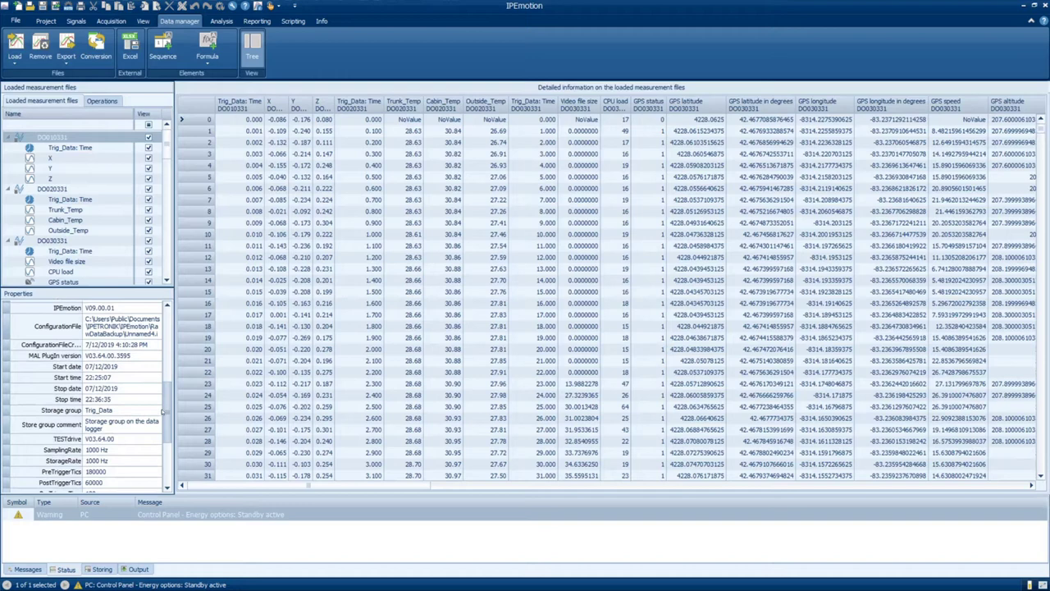
{"action": "left_click_drag", "start_coordinate": [162, 412], "coordinate": [154, 454]}
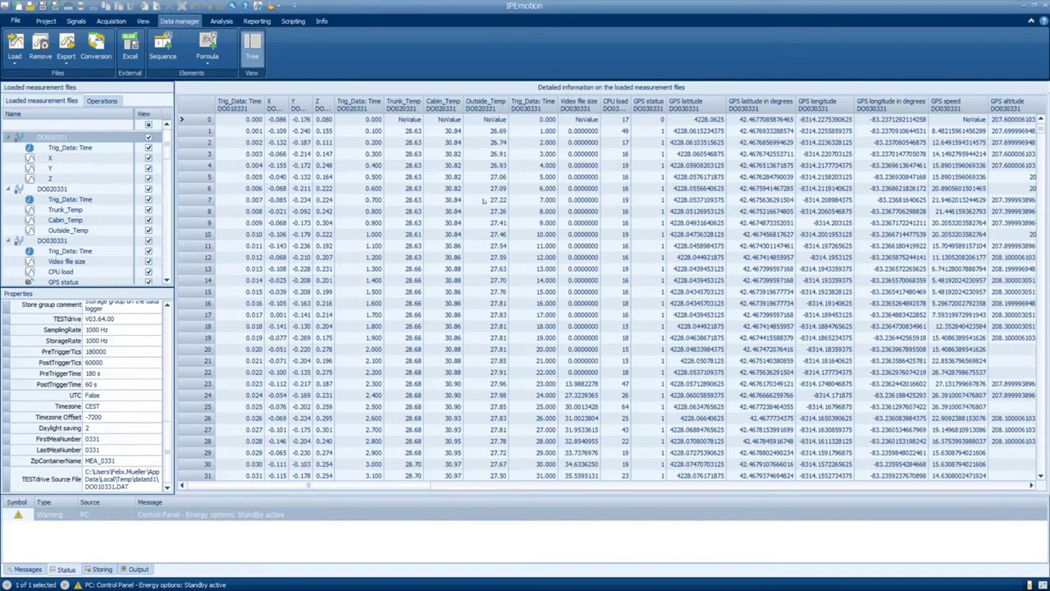
{"action": "left_click", "coordinate": [107, 159]}
{"action": "left_click", "coordinate": [100, 168]}
{"action": "left_click", "coordinate": [92, 180]}
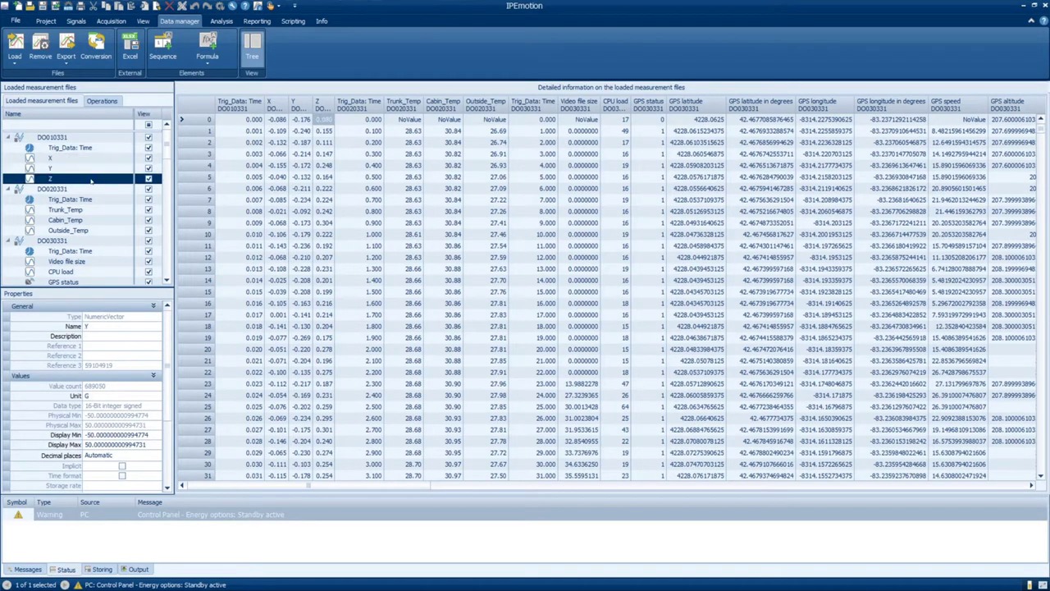
{"action": "left_click", "coordinate": [86, 159]}
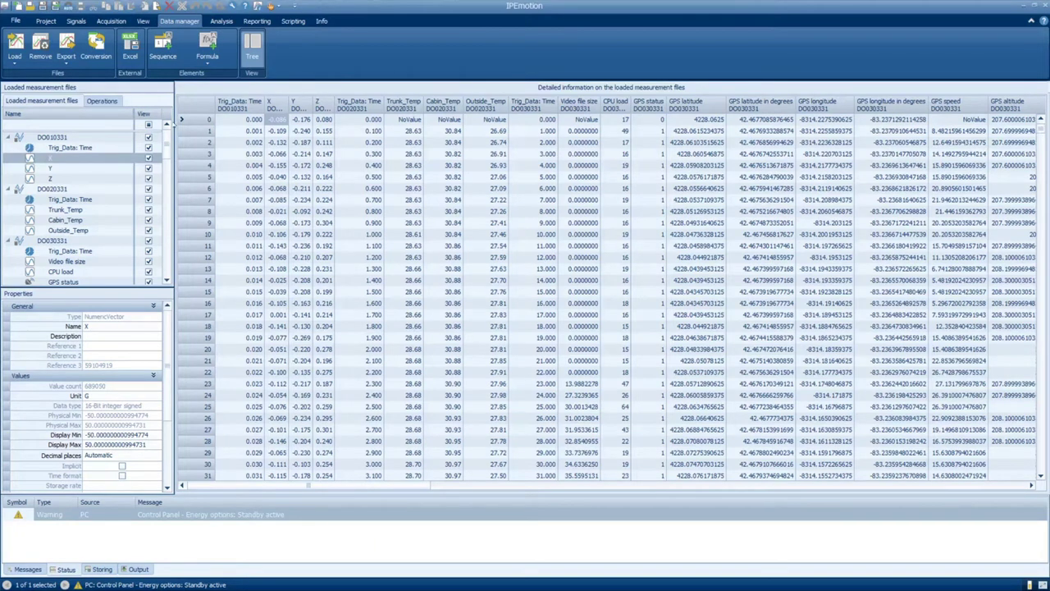
Open the standard export of the loaded measurement and check which file types it can be saved as
{"action": "left_click", "coordinate": [66, 64]}
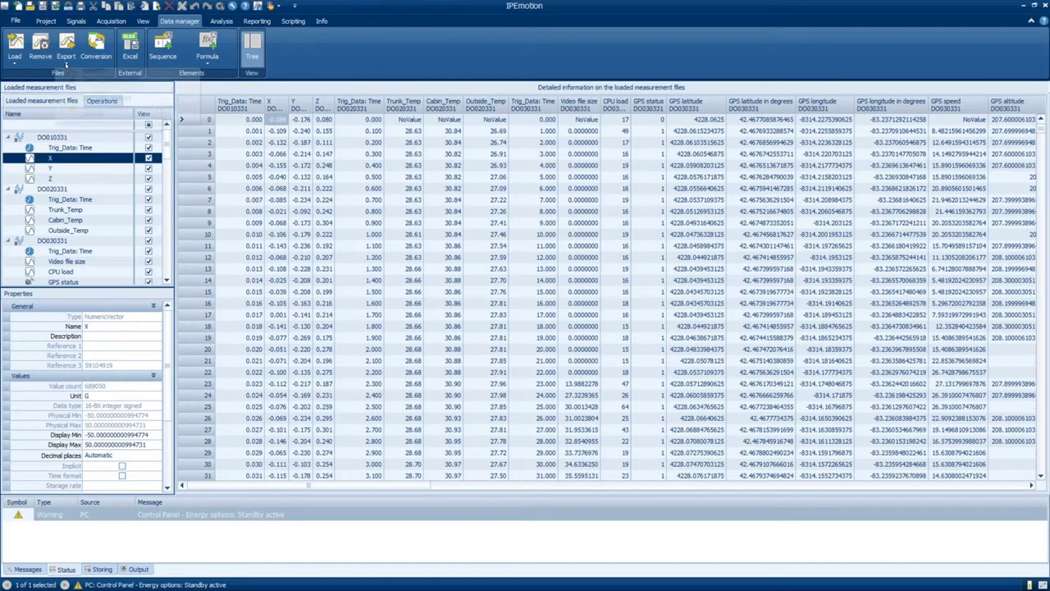
{"action": "left_click", "coordinate": [91, 77]}
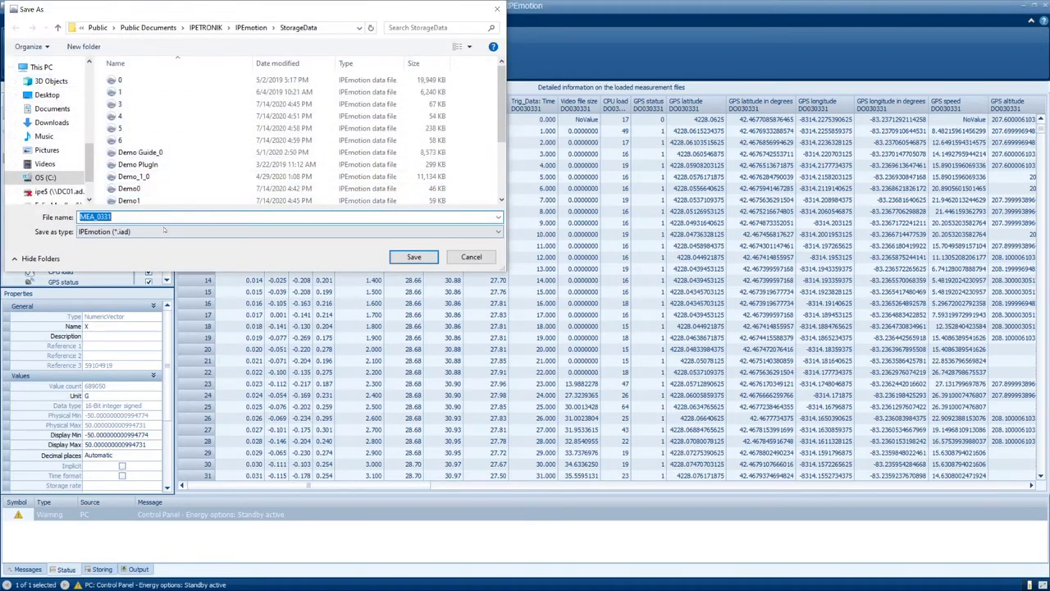
{"action": "left_click", "coordinate": [166, 232]}
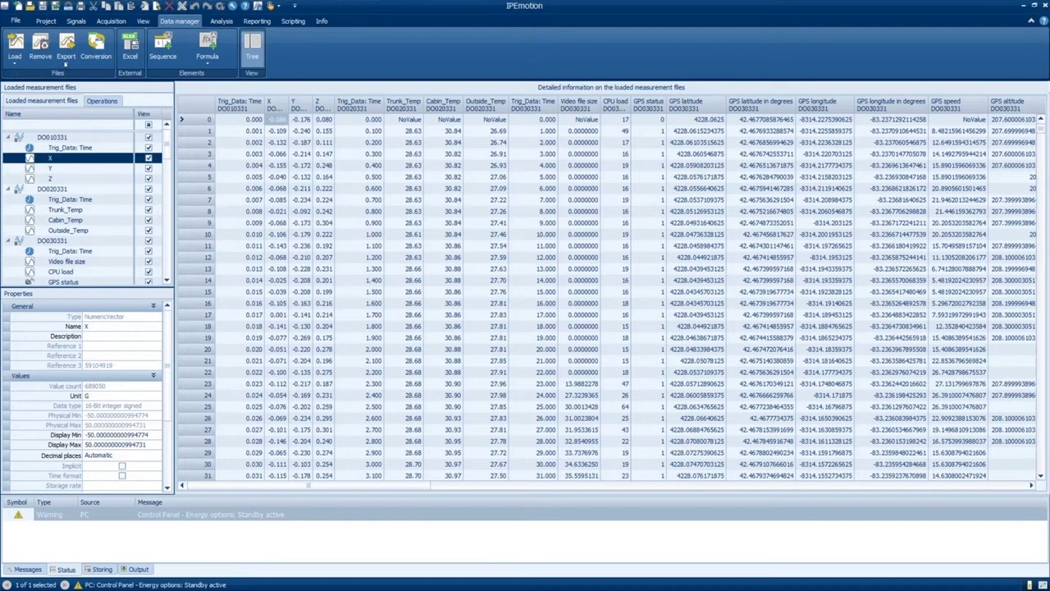
Open the detailed export editor for MEA_0331 and review the list of available export file types
{"action": "left_click", "coordinate": [59, 66]}
{"action": "left_click", "coordinate": [93, 112]}
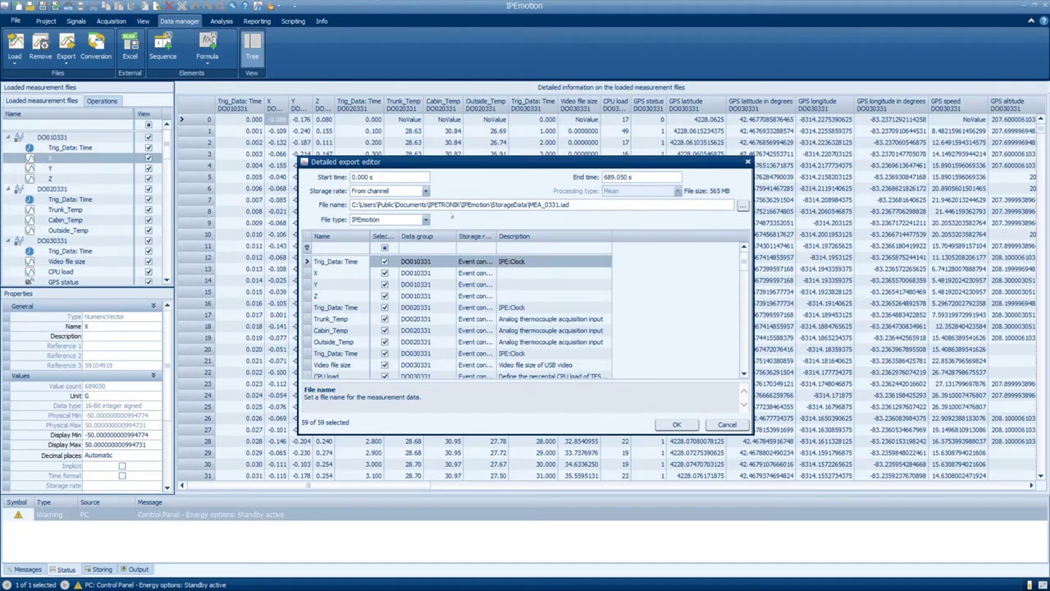
{"action": "left_click", "coordinate": [425, 220]}
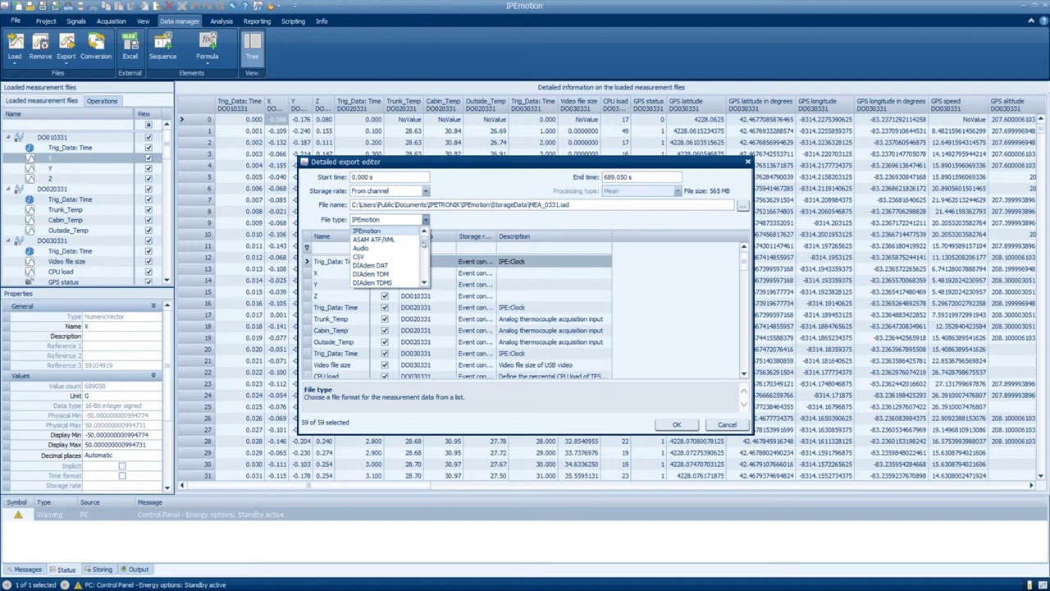
{"action": "left_click_drag", "start_coordinate": [424, 243], "coordinate": [423, 280]}
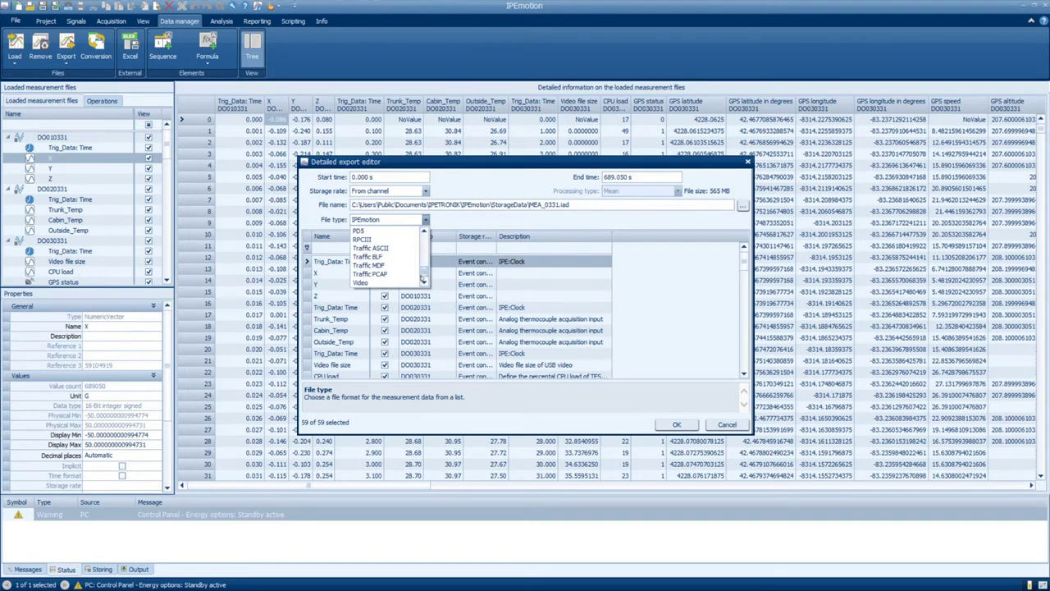
{"action": "left_click", "coordinate": [610, 295]}
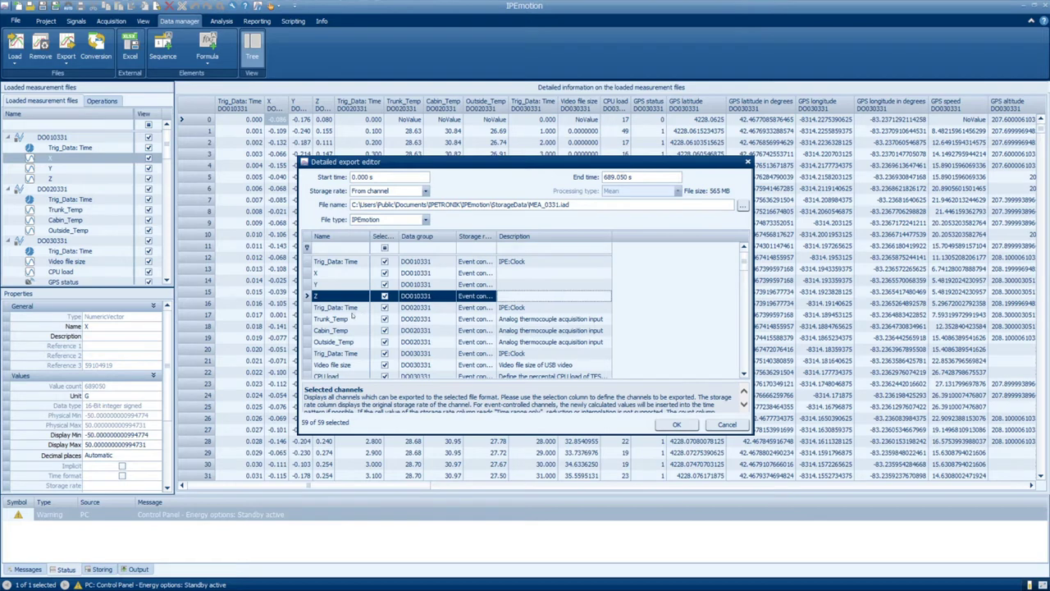
Deselect the Trig_Data: Time, Trunk_Temp and Outside_Temp channels of DO020331 in the detailed export and close the editor
{"action": "left_click", "coordinate": [385, 307]}
{"action": "left_click", "coordinate": [385, 318]}
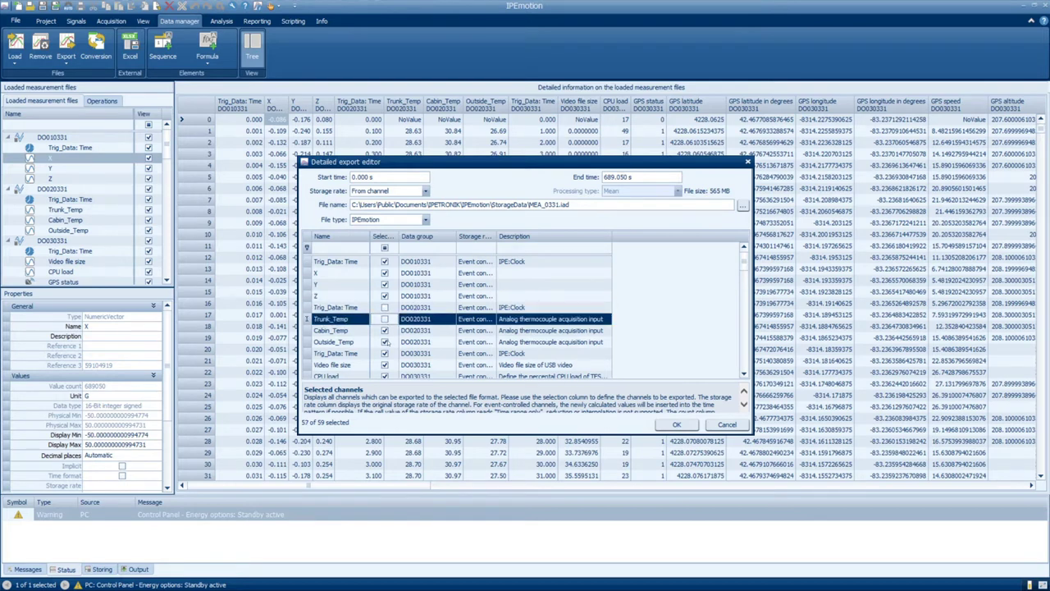
{"action": "left_click", "coordinate": [385, 341]}
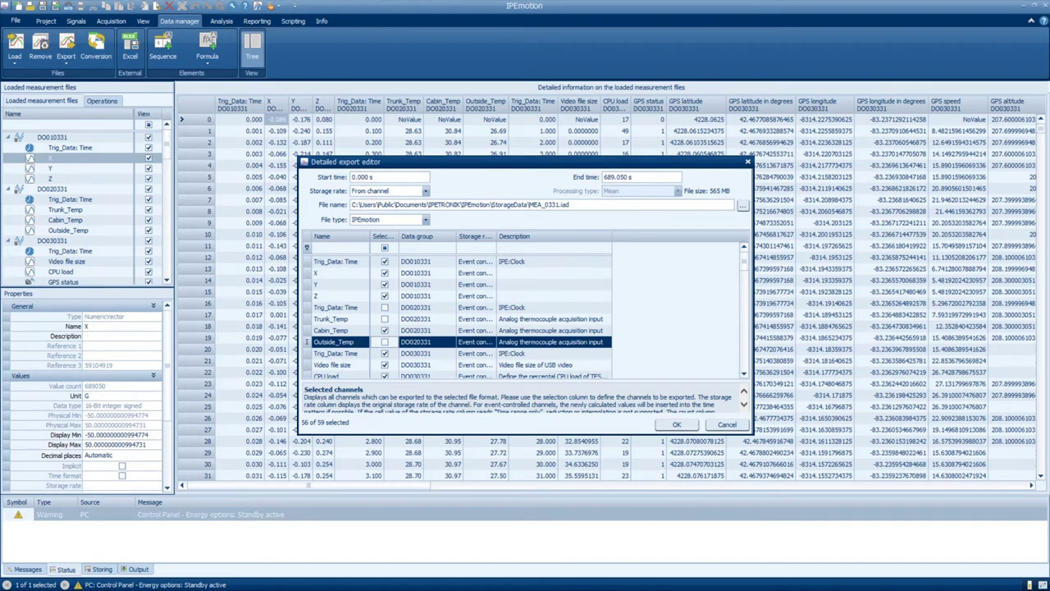
{"action": "key", "text": "Return"}
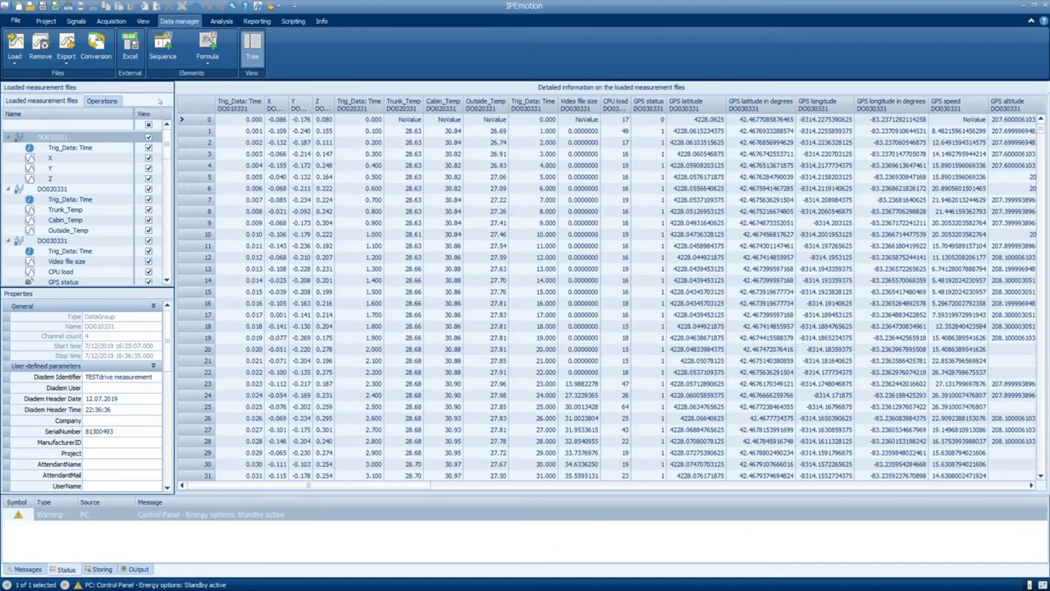
Add a formula operation that multiplies the GPS speed channel of DO030331 by 0.62
{"action": "left_click", "coordinate": [202, 67]}
{"action": "left_click", "coordinate": [226, 81]}
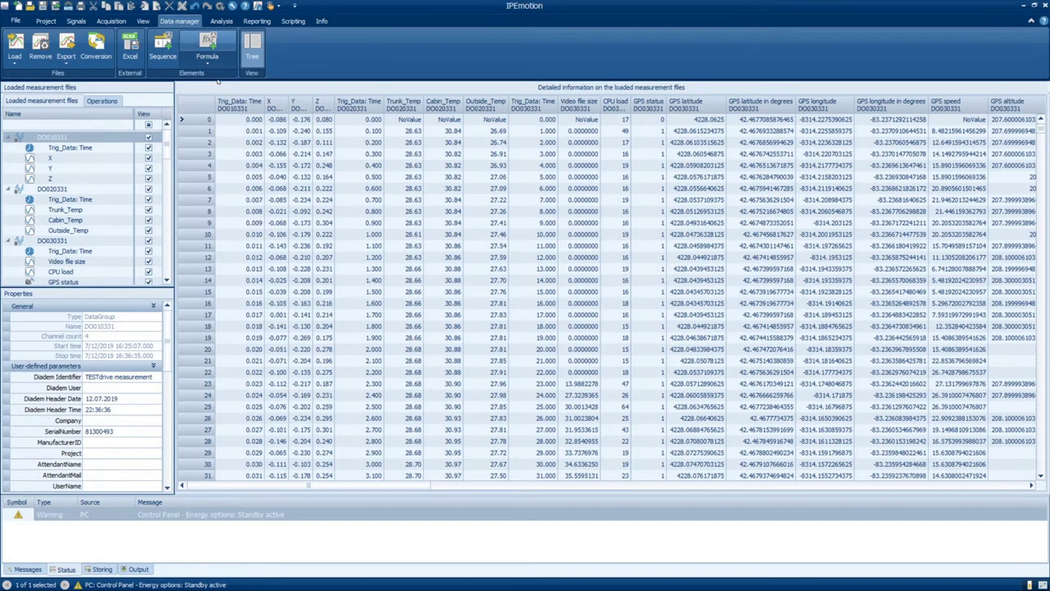
{"action": "left_click", "coordinate": [340, 297]}
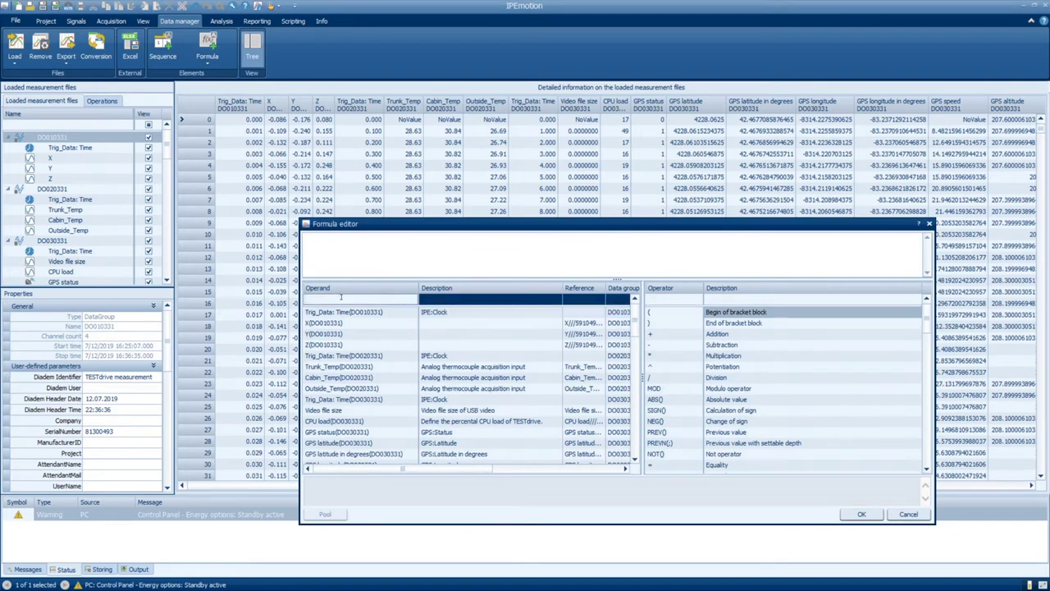
{"action": "type", "text": "speed"}
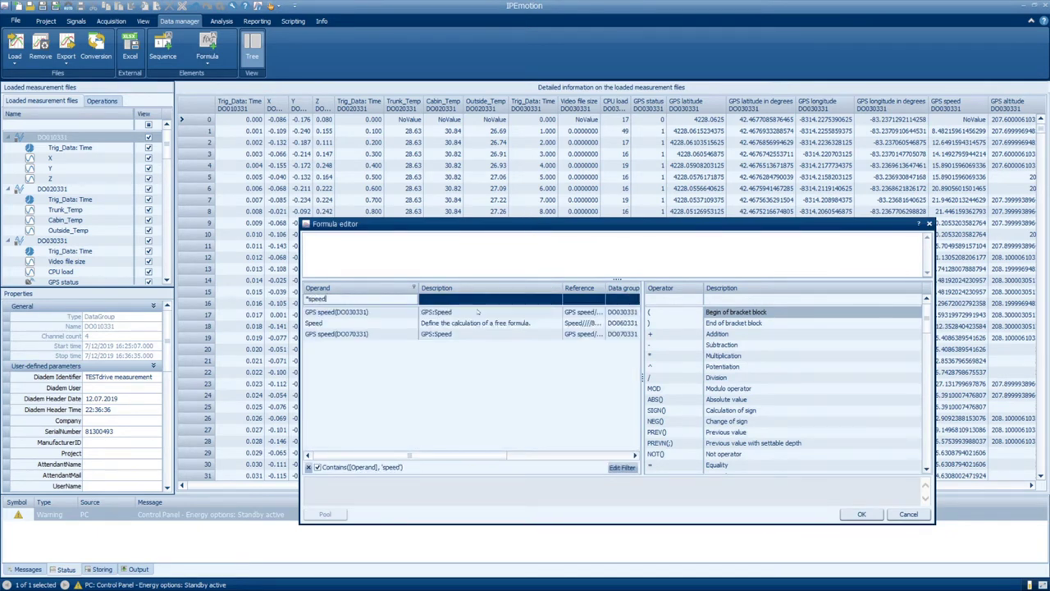
{"action": "double_click", "coordinate": [599, 313]}
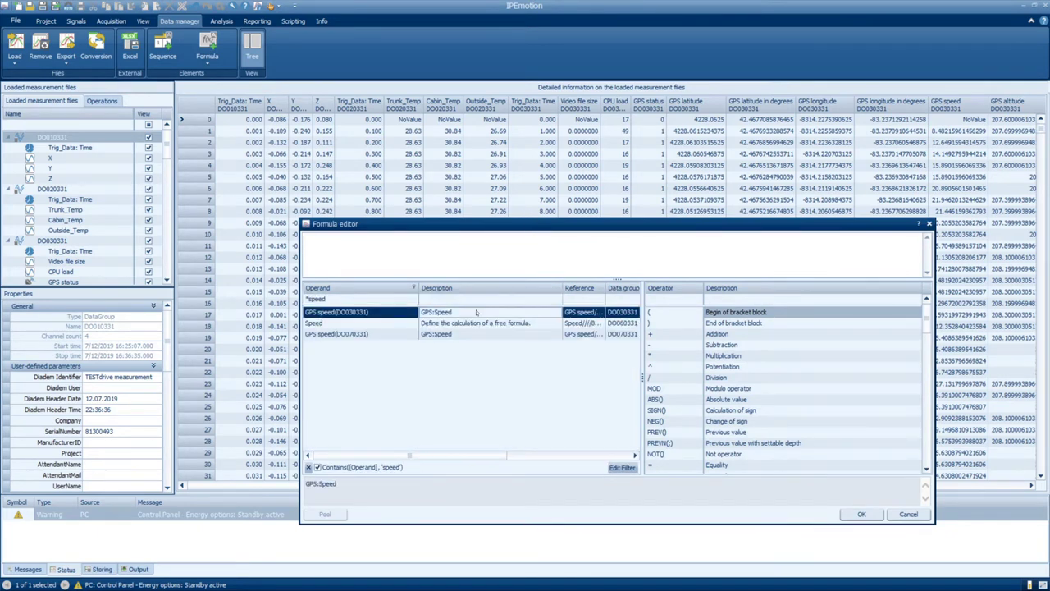
{"action": "double_click", "coordinate": [720, 356]}
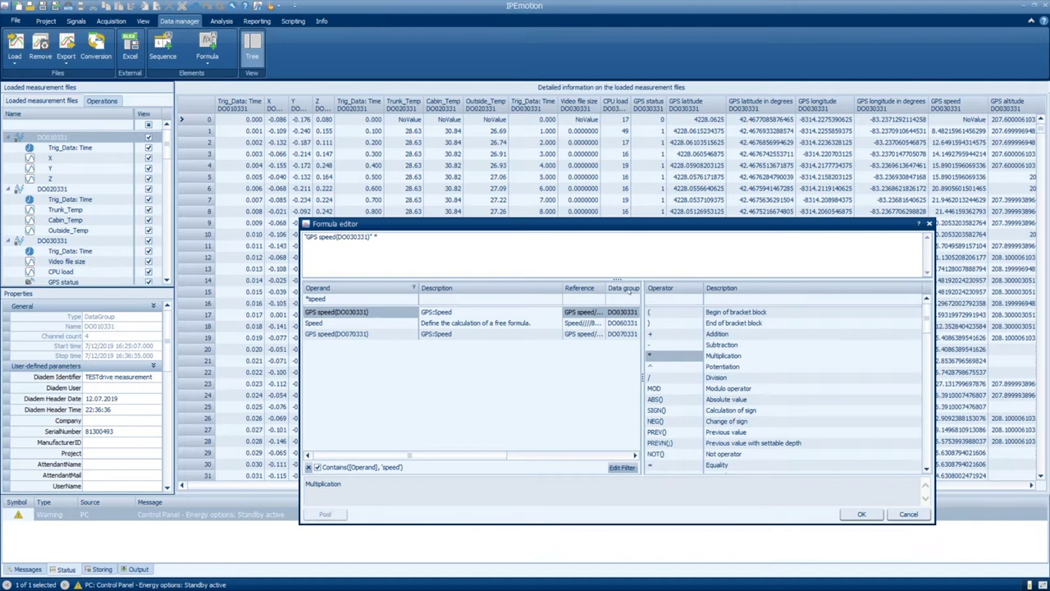
{"action": "type", "text": "0.62"}
{"action": "left_click", "coordinate": [860, 515]}
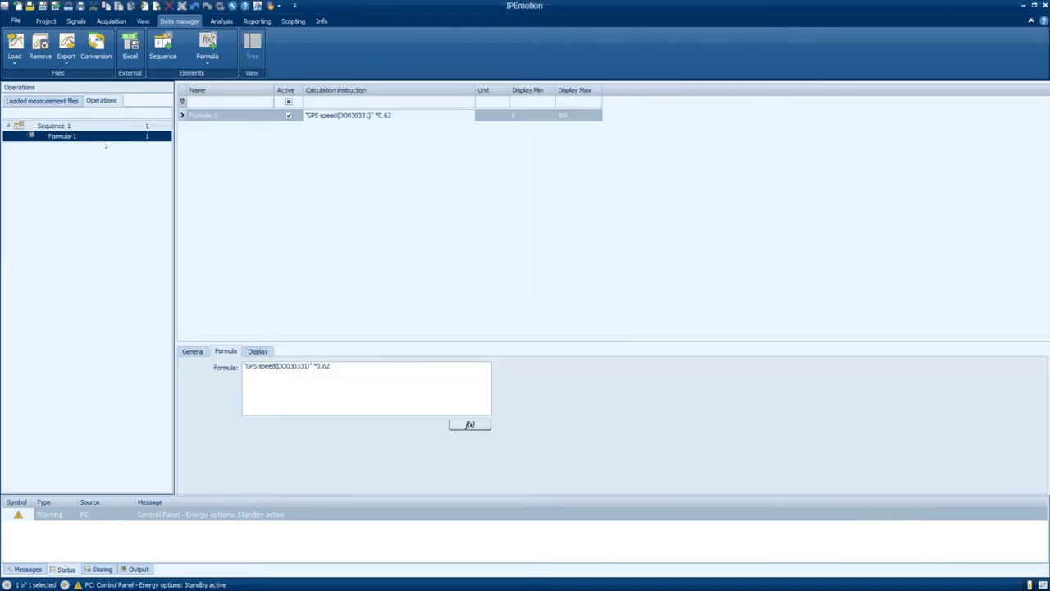
Add a Time at Level classification using the GPS speed channel of DO030331 as its source
{"action": "left_click", "coordinate": [208, 47]}
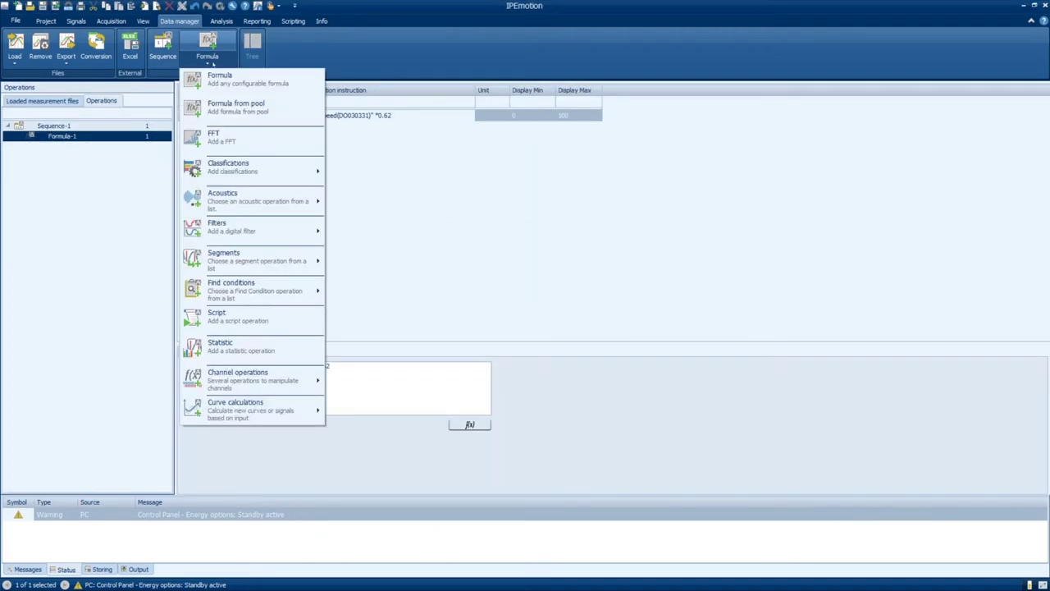
{"action": "mouse_move", "coordinate": [263, 167]}
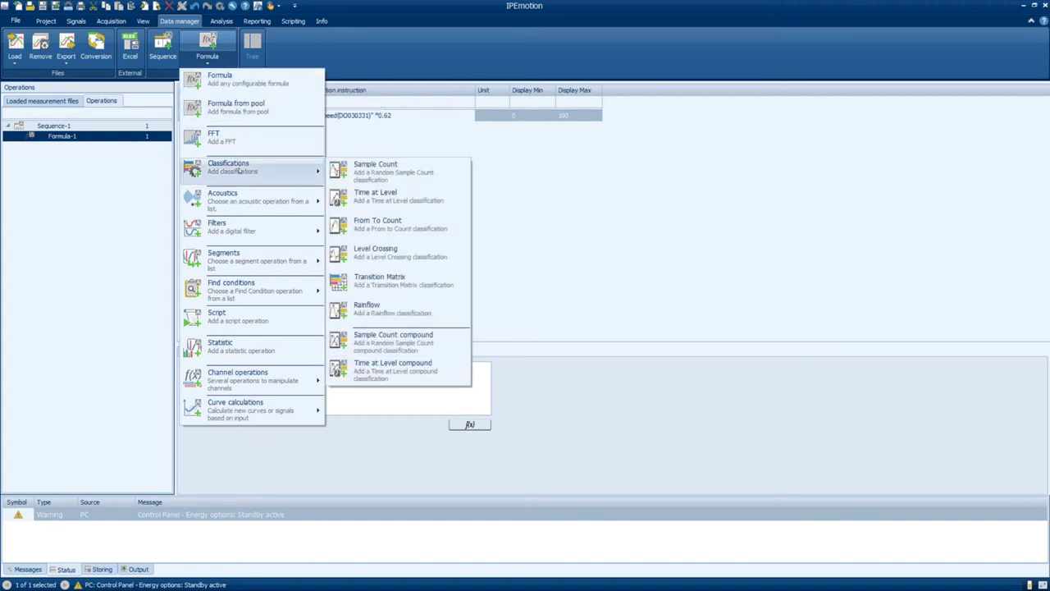
{"action": "left_click", "coordinate": [374, 198]}
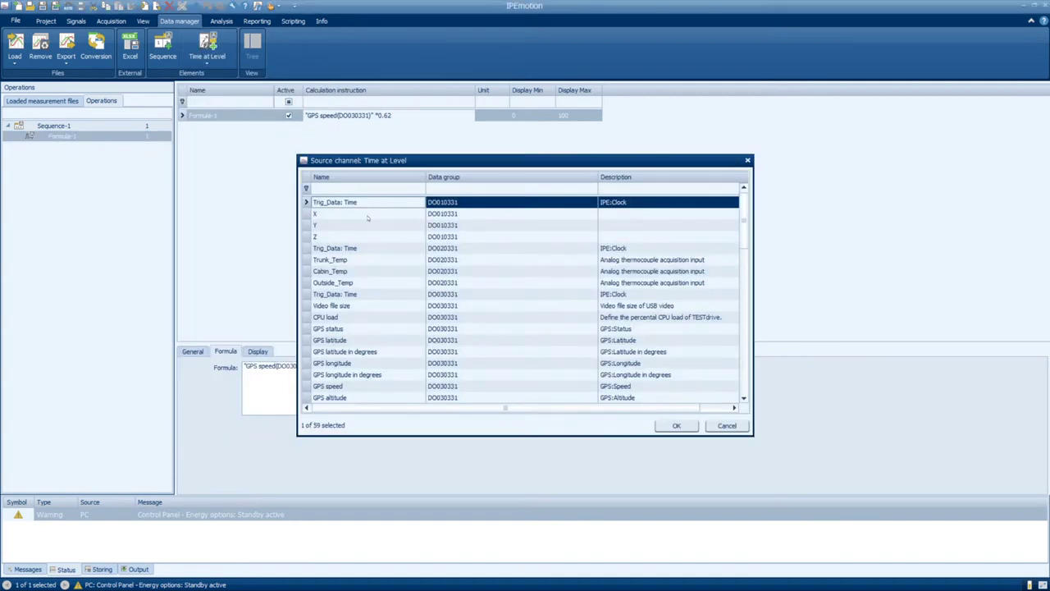
{"action": "left_click", "coordinate": [366, 189]}
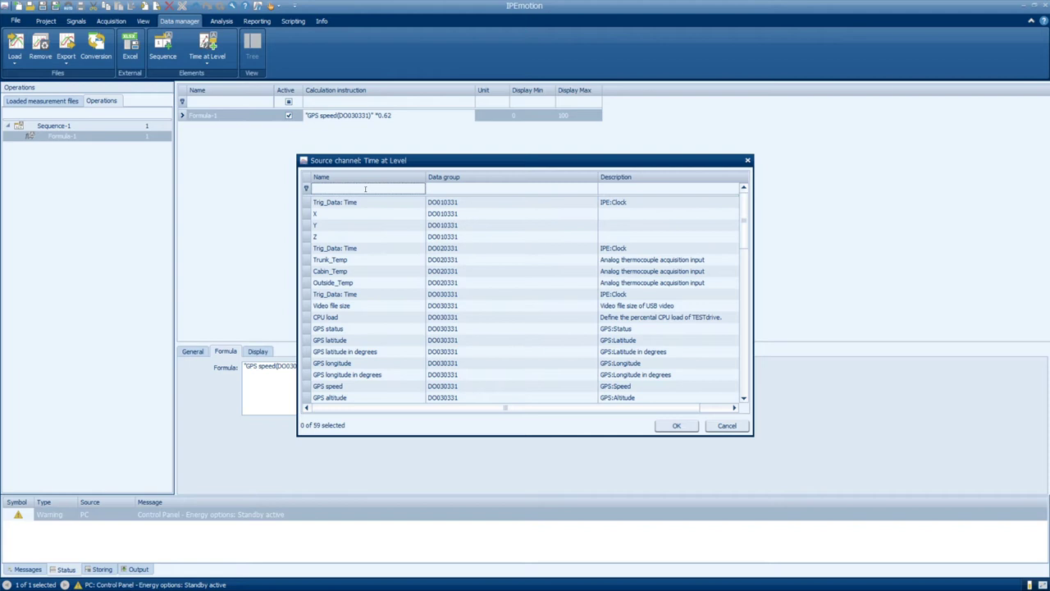
{"action": "type", "text": "*speed"}
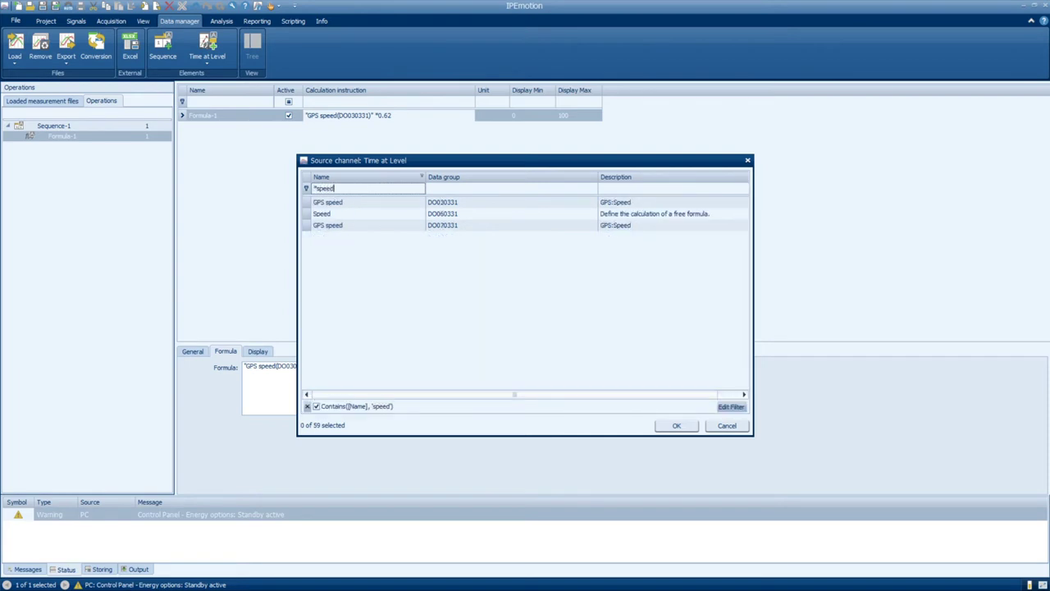
{"action": "double_click", "coordinate": [459, 202]}
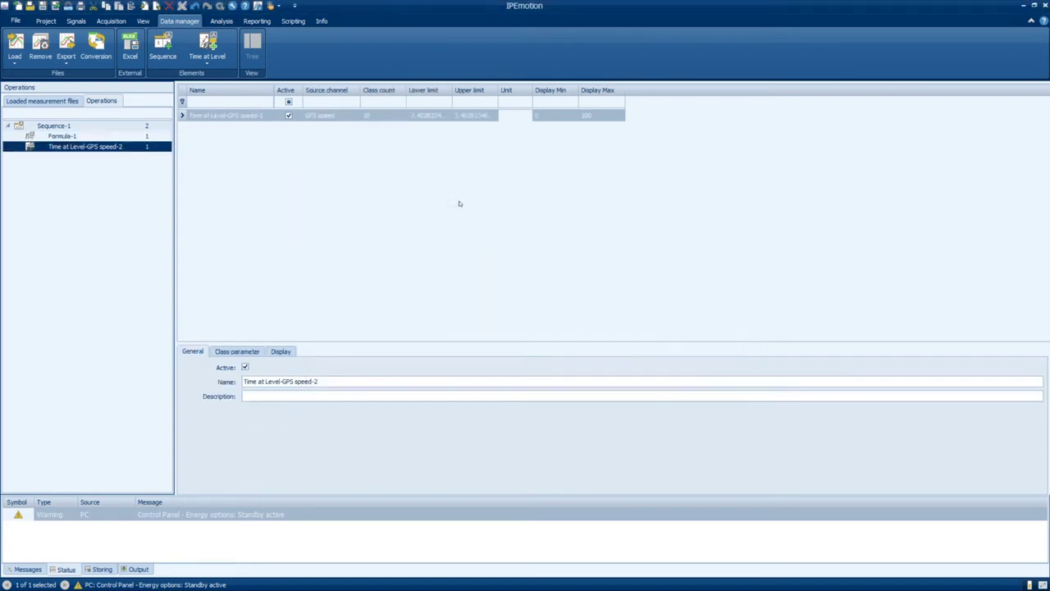
Configure the Time at Level classification with class count 15, lower limit 0, upper limit 160, unit kmh and display maximum 160
{"action": "left_click", "coordinate": [374, 116]}
{"action": "type", "text": "15"}
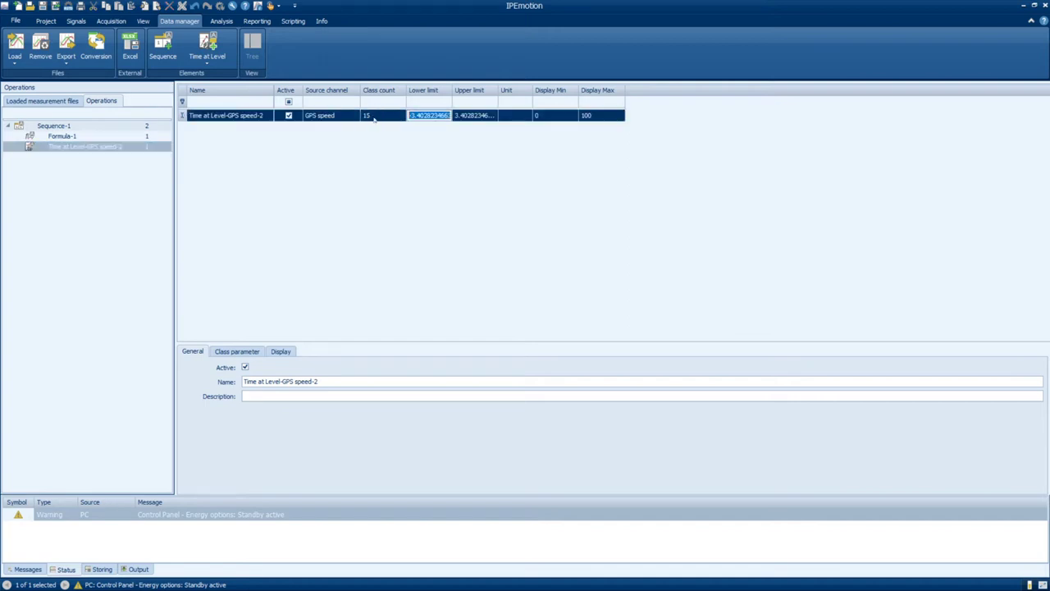
{"action": "type", "text": "0"}
{"action": "key", "text": "Tab"}
{"action": "type", "text": "160"}
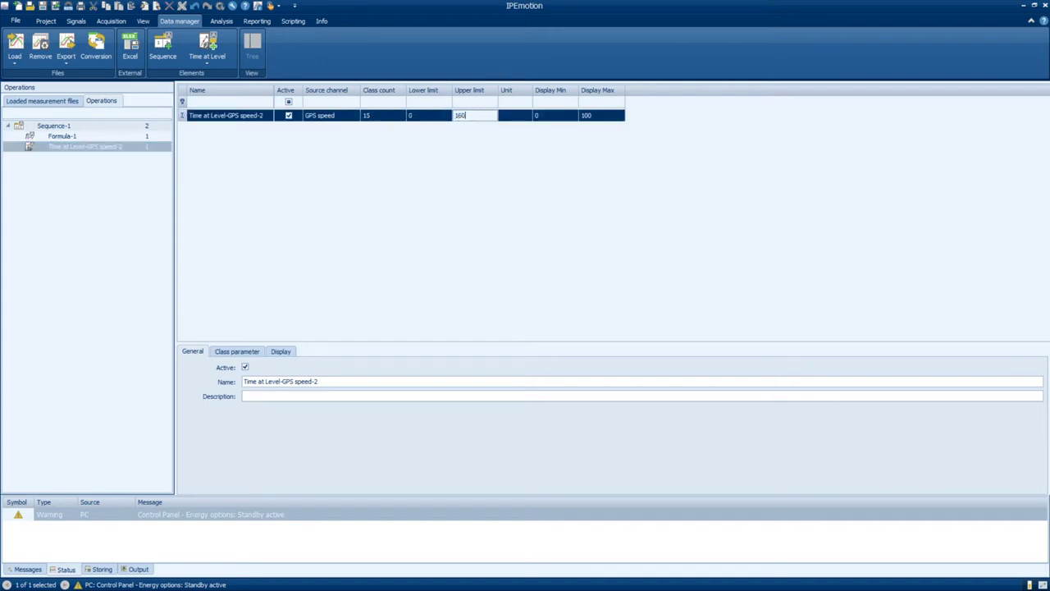
{"action": "key", "text": "Tab"}
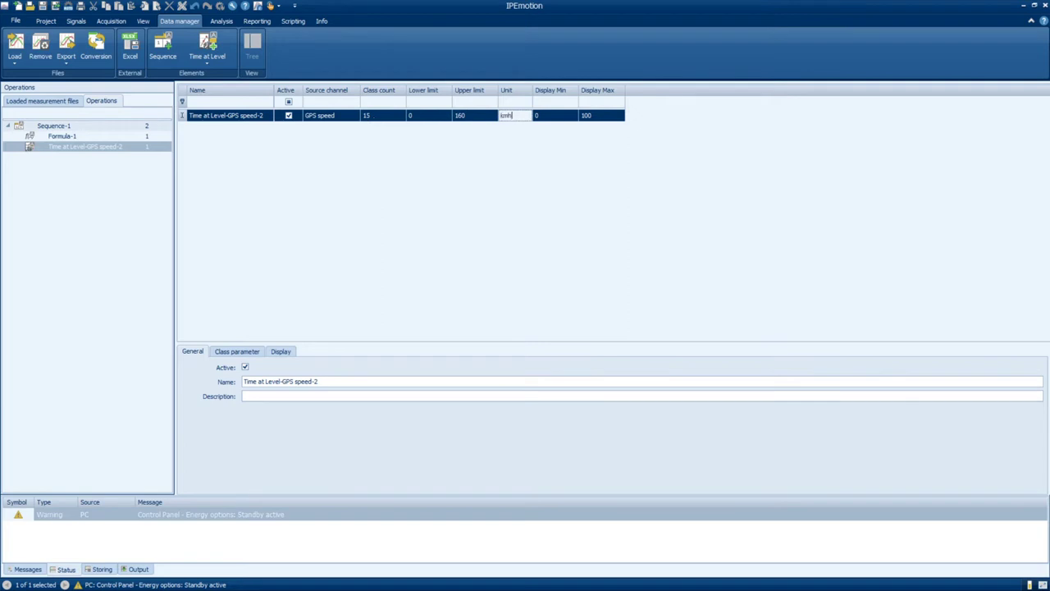
{"action": "left_click", "coordinate": [591, 118]}
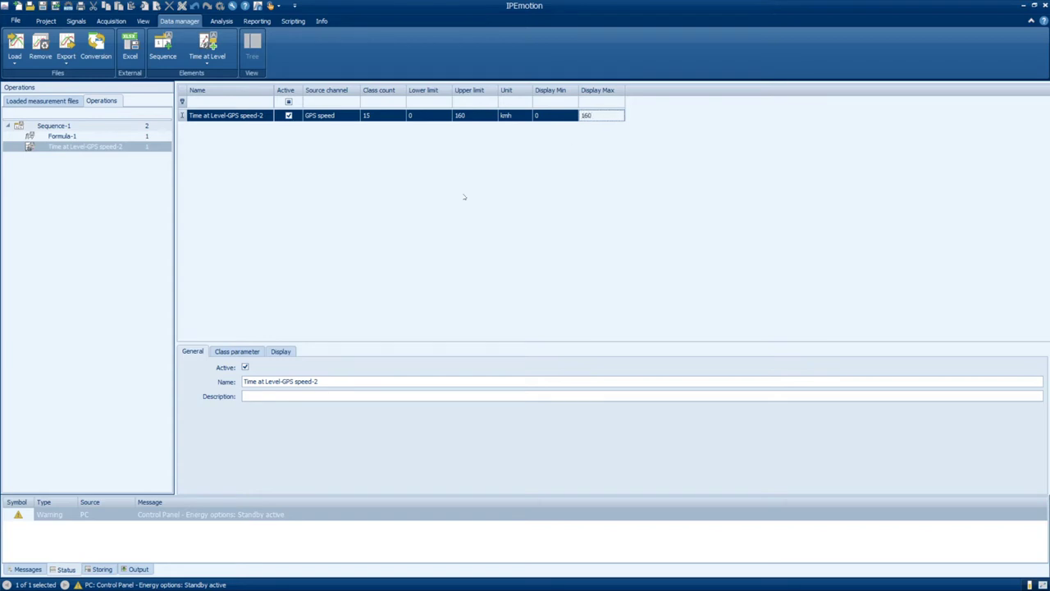
Add a formula operation that calculates ANGLE from the X and Y channels of DO010331
{"action": "left_click", "coordinate": [60, 149]}
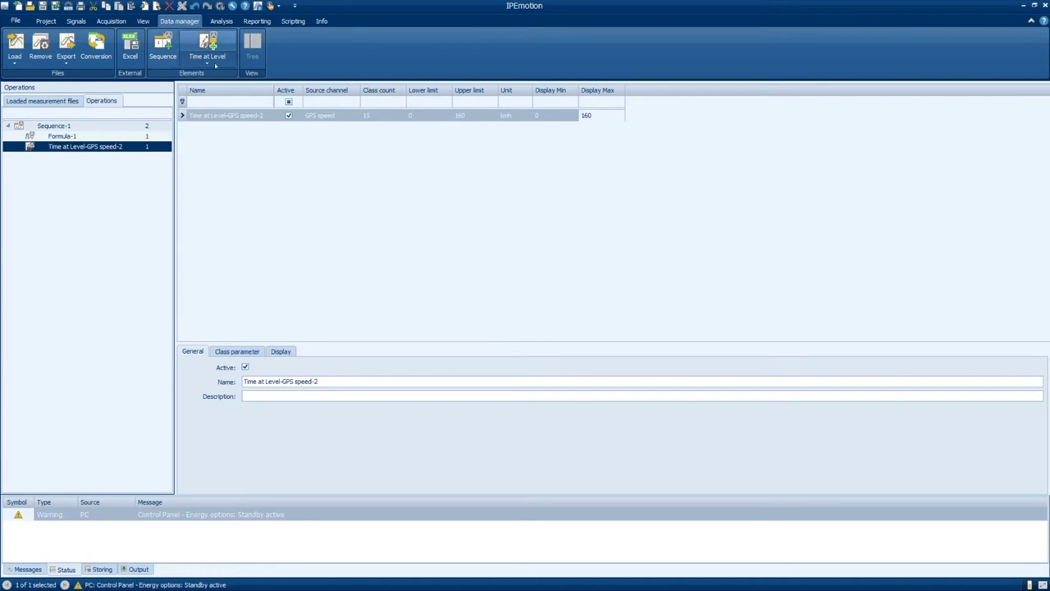
{"action": "left_click", "coordinate": [207, 51]}
{"action": "left_click", "coordinate": [238, 79]}
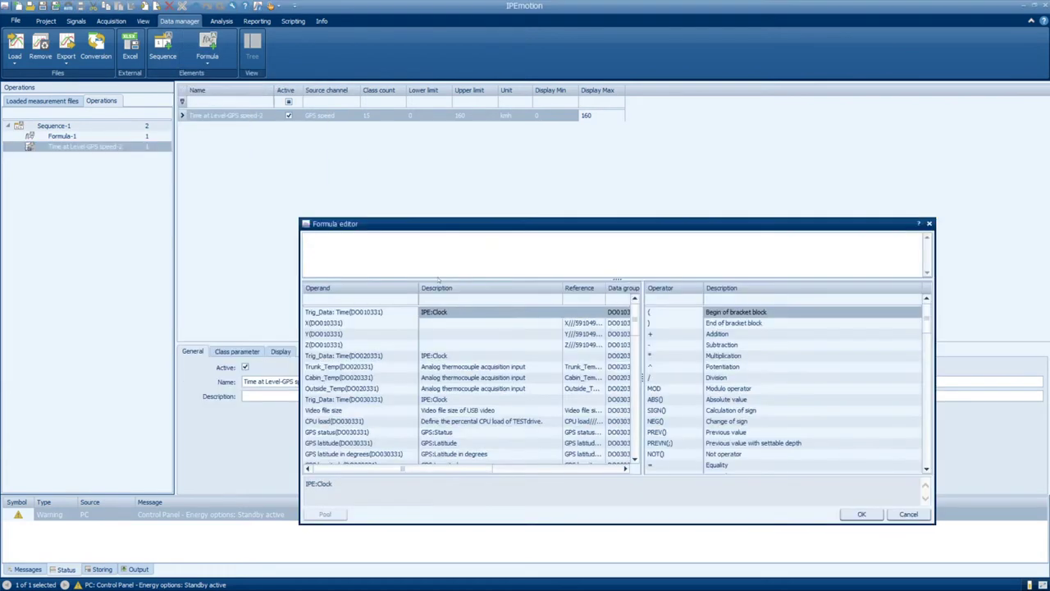
{"action": "left_click", "coordinate": [668, 299]}
{"action": "type", "text": "angl"}
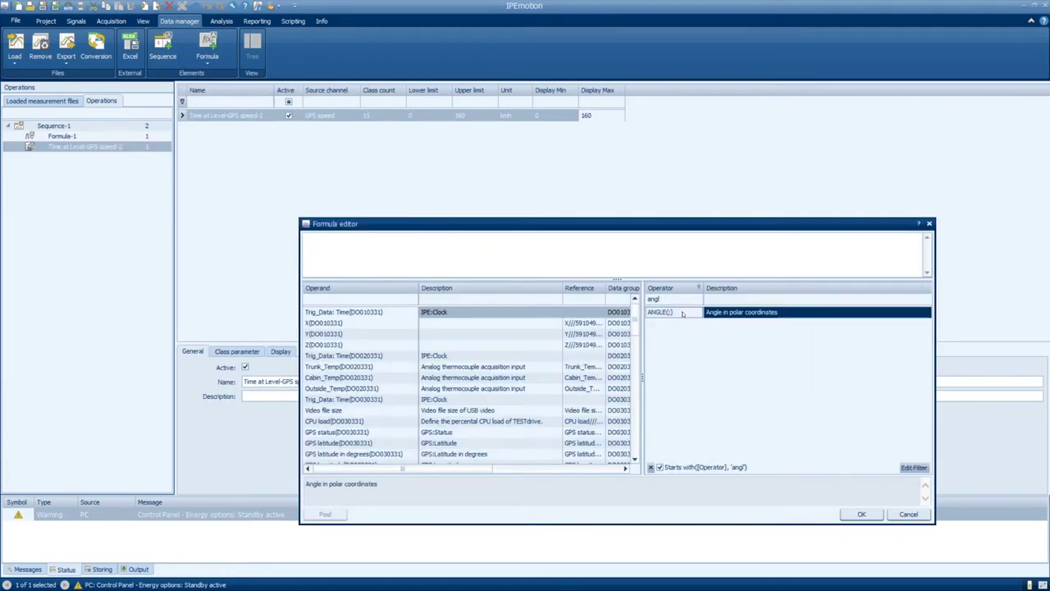
{"action": "key", "text": "Return"}
{"action": "double_click", "coordinate": [392, 323]}
{"action": "double_click", "coordinate": [357, 334]}
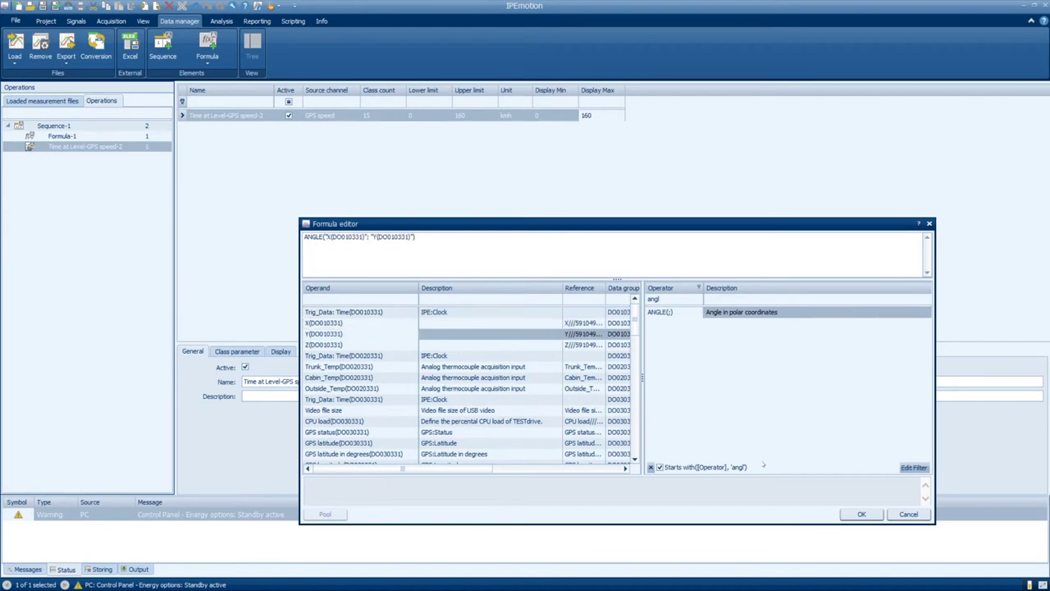
{"action": "left_click", "coordinate": [862, 514]}
Add another formula operation that calculates RADIUS from the X and Y channels of DO010331
{"action": "left_click", "coordinate": [207, 49]}
{"action": "left_click", "coordinate": [238, 78]}
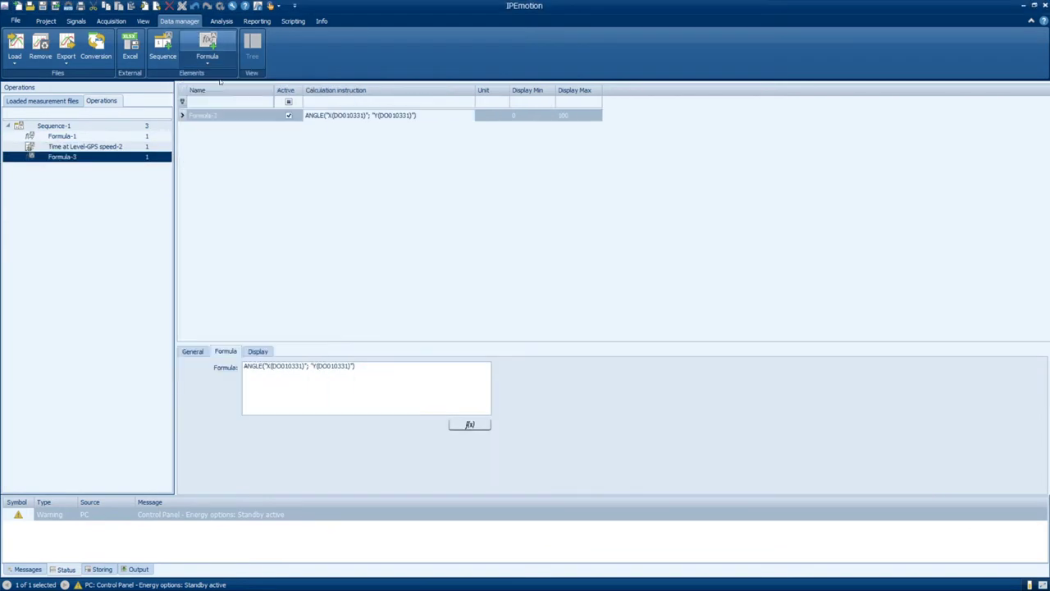
{"action": "left_click", "coordinate": [681, 299]}
{"action": "type", "text": "ra"}
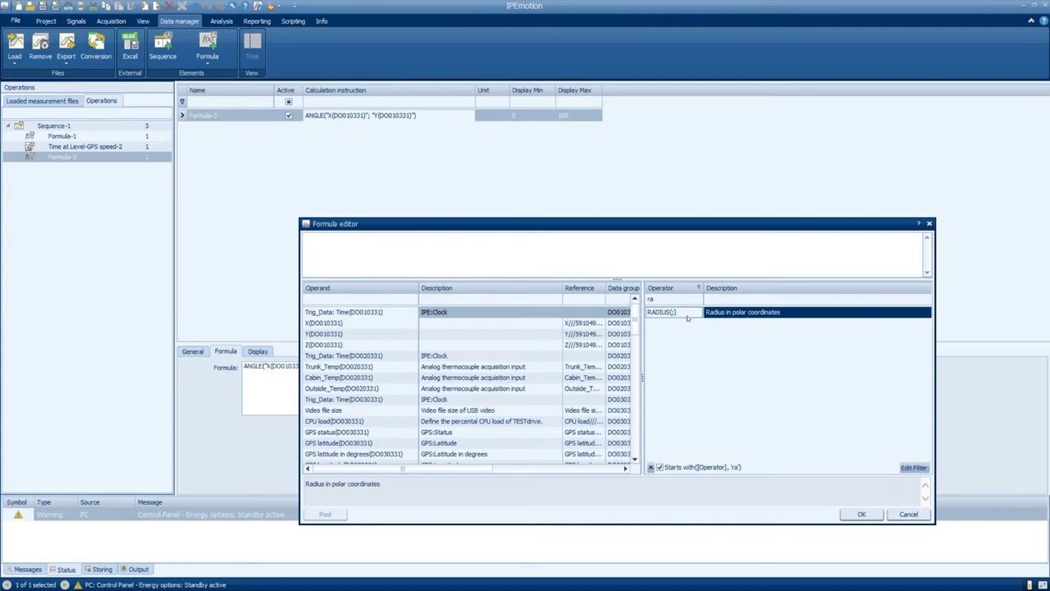
{"action": "key", "text": "Return"}
{"action": "double_click", "coordinate": [361, 322]}
{"action": "double_click", "coordinate": [361, 334]}
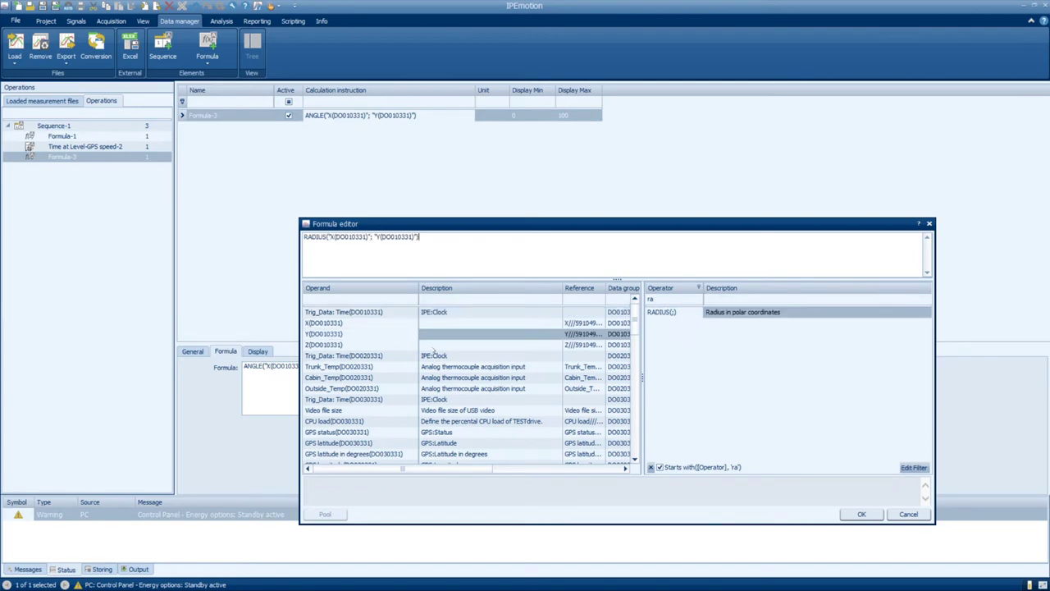
{"action": "left_click", "coordinate": [856, 514]}
Set the display maximum of the RADIUS formula to 360 and rename the formula Radius
{"action": "left_click", "coordinate": [564, 118]}
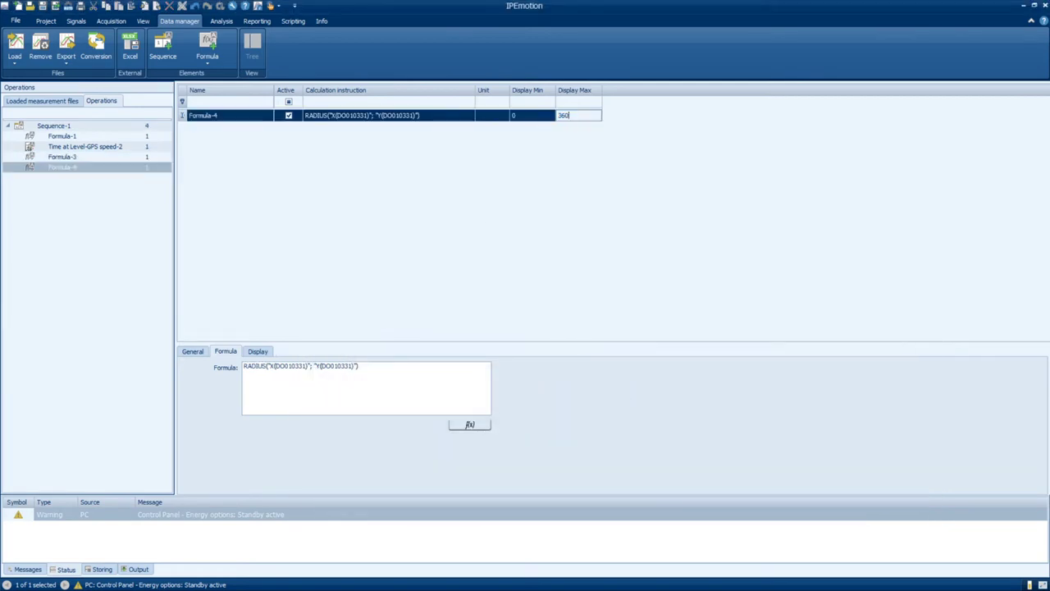
{"action": "left_click", "coordinate": [231, 116]}
{"action": "type", "text": "Radius"}
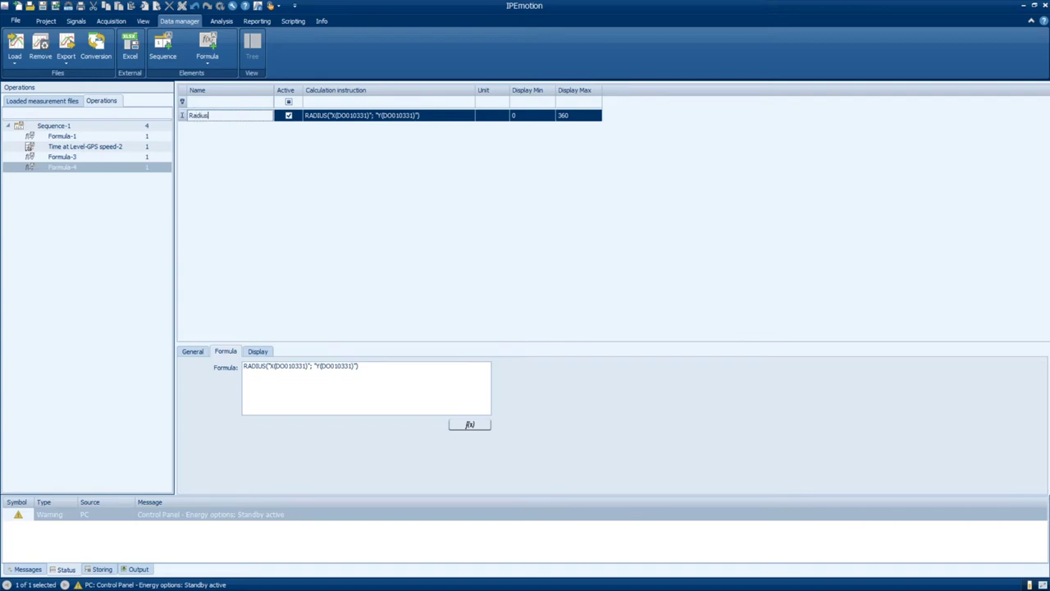
{"action": "key", "text": "Return"}
Rename the ANGLE formula Angle and set its display maximum to 360
{"action": "left_click", "coordinate": [62, 157]}
{"action": "left_click", "coordinate": [231, 115]}
{"action": "type", "text": "Angle"}
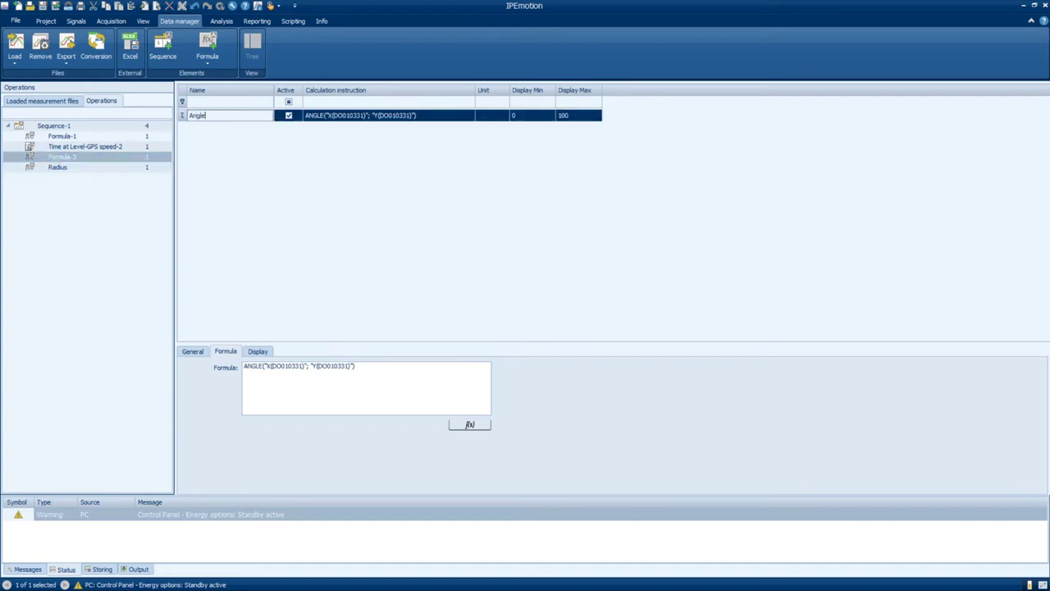
{"action": "left_click", "coordinate": [569, 115]}
{"action": "type", "text": "360"}
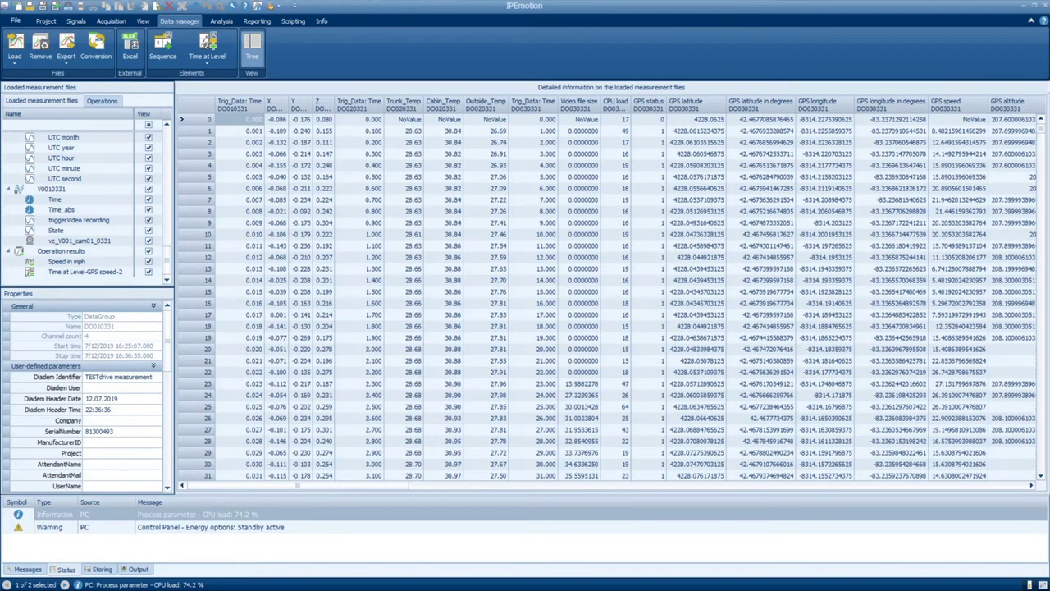
Transfer the loaded measurement data to Excel and look through the DO030331 and DO020331 sheets
{"action": "left_click", "coordinate": [130, 45]}
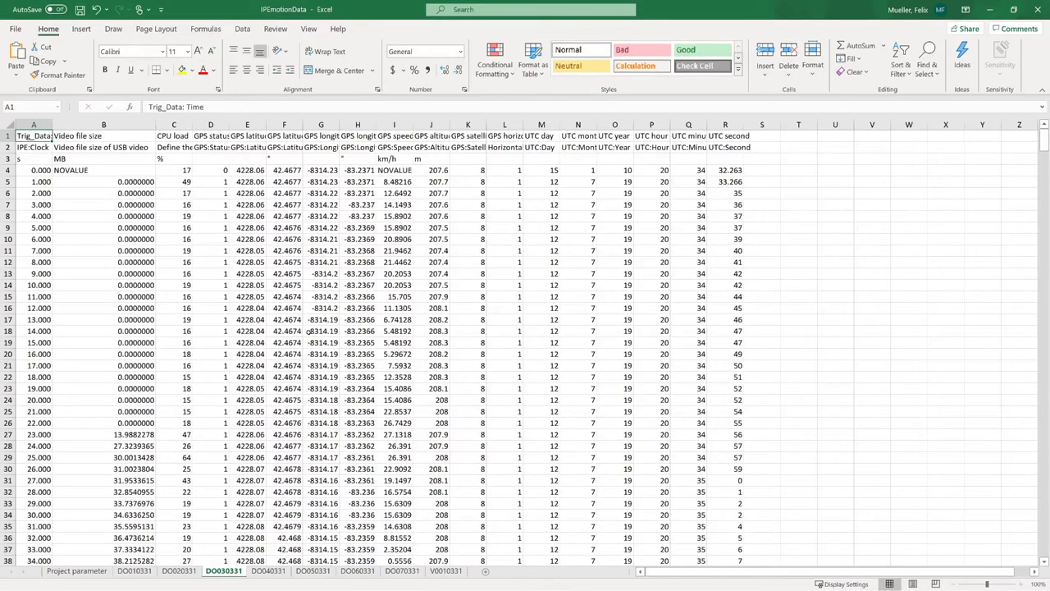
{"action": "scroll", "coordinate": [309, 332], "scroll_direction": "down", "scroll_amount": 10}
{"action": "left_click", "coordinate": [179, 570]}
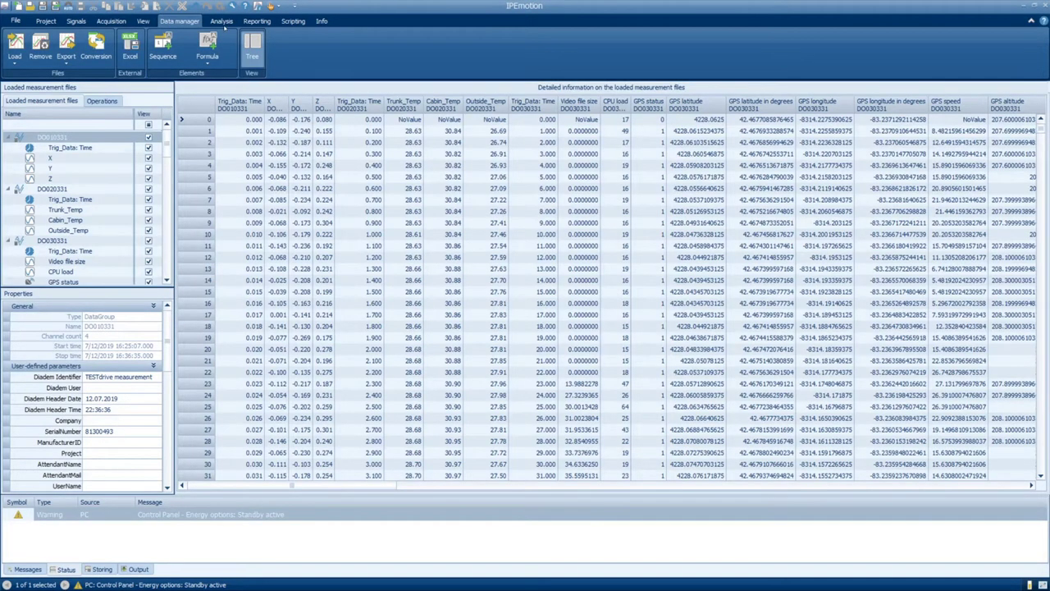
Start the replay of the measurement in the analysis view and widen the measurement window to show the cursor values
{"action": "left_click", "coordinate": [221, 21]}
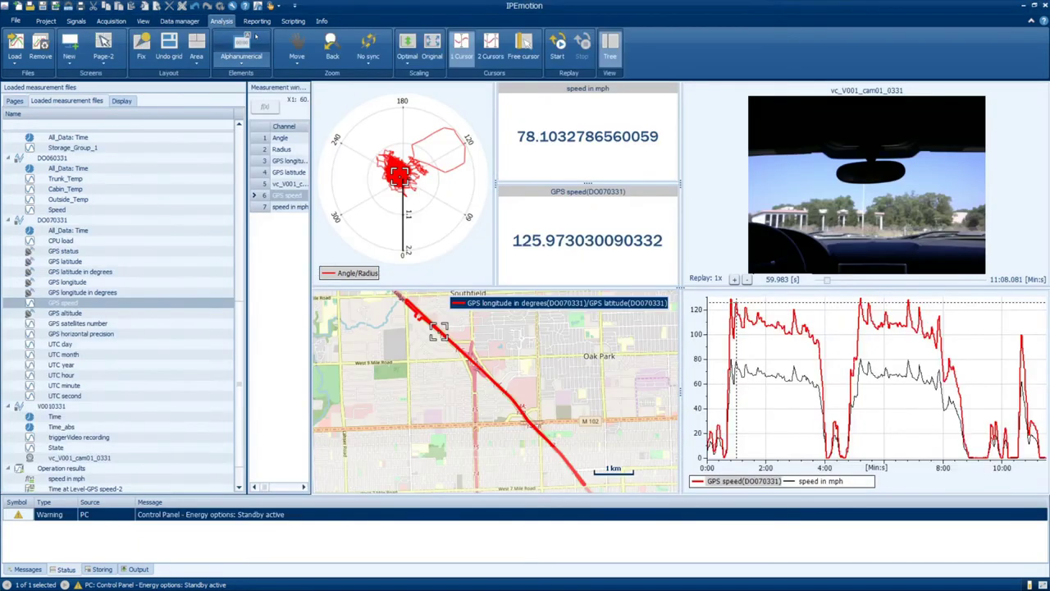
{"action": "left_click", "coordinate": [557, 49]}
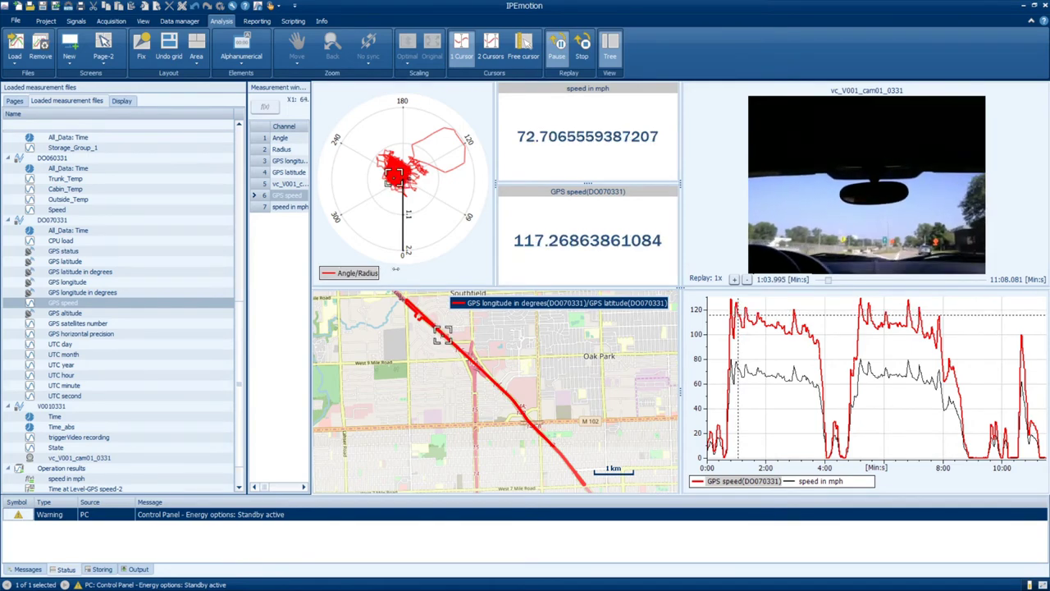
{"action": "left_click_drag", "start_coordinate": [492, 270], "coordinate": [492, 272]}
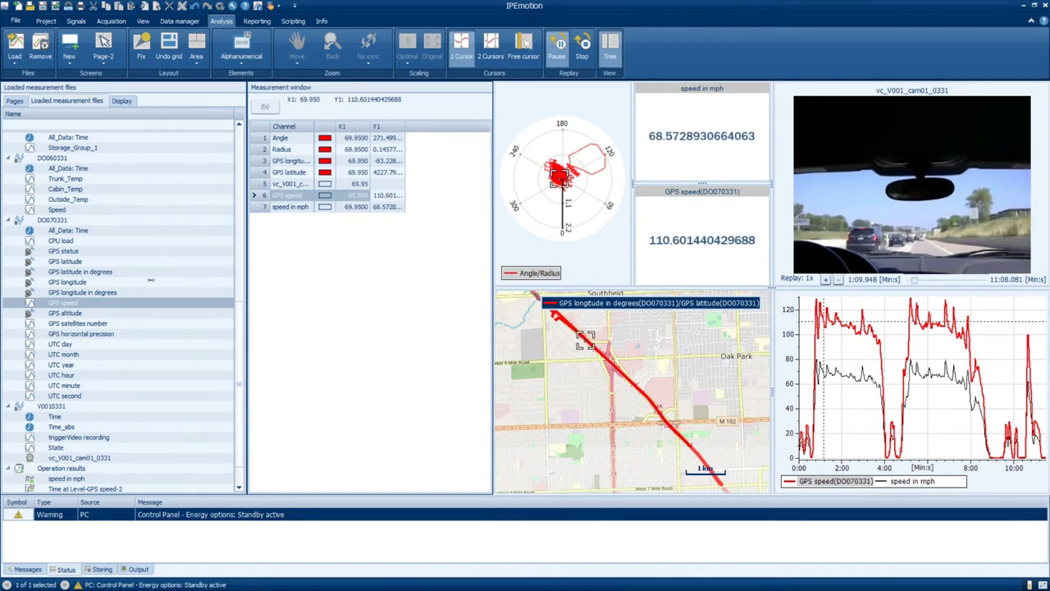
{"action": "left_click_drag", "start_coordinate": [245, 279], "coordinate": [152, 281]}
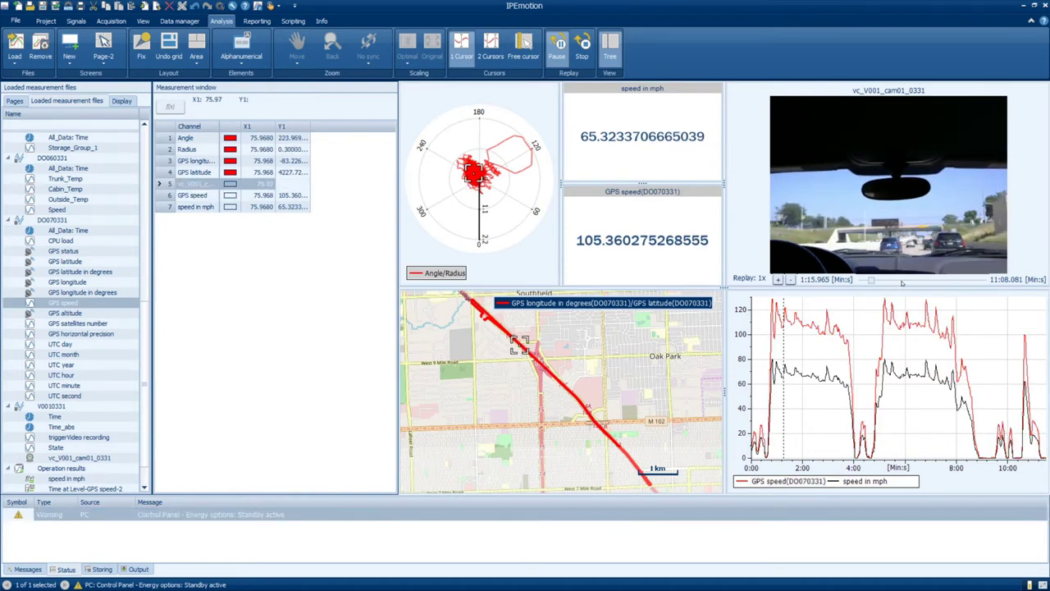
Skip the video replay forward to about 5:12 minutes and pause it
{"action": "left_click_drag", "start_coordinate": [883, 280], "coordinate": [913, 280]}
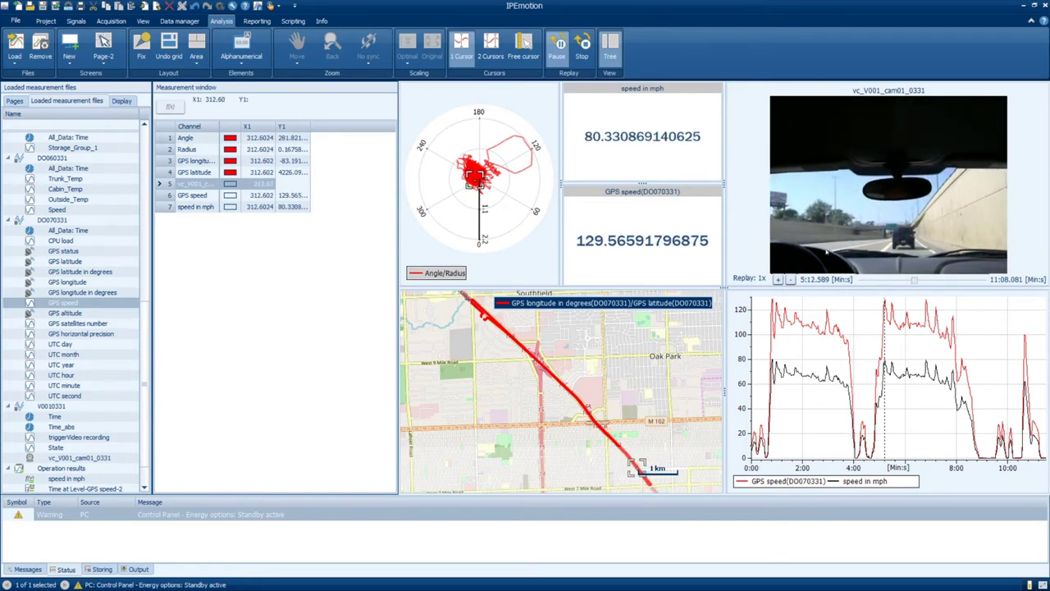
{"action": "left_click", "coordinate": [564, 59]}
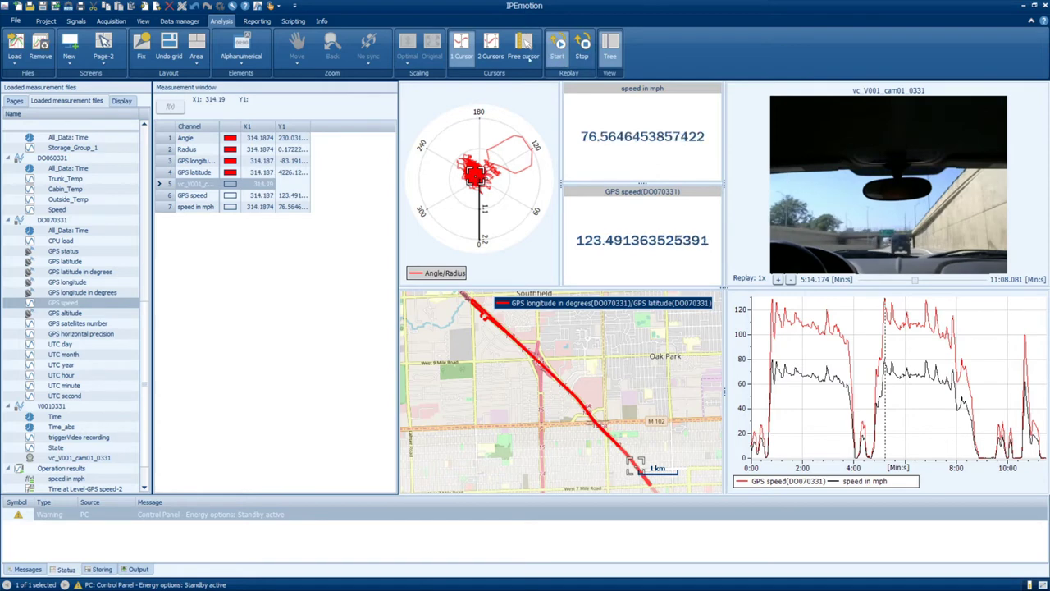
Switch to two cursors and place them in the speed chart at about 274 s and 505 s
{"action": "left_click", "coordinate": [499, 56]}
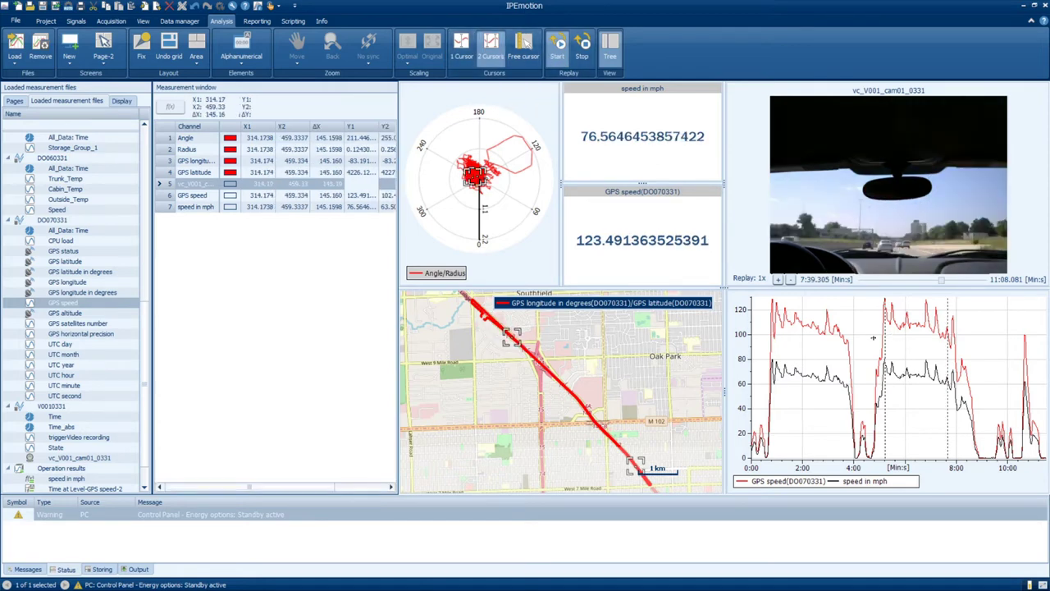
{"action": "left_click_drag", "start_coordinate": [887, 337], "coordinate": [869, 336]}
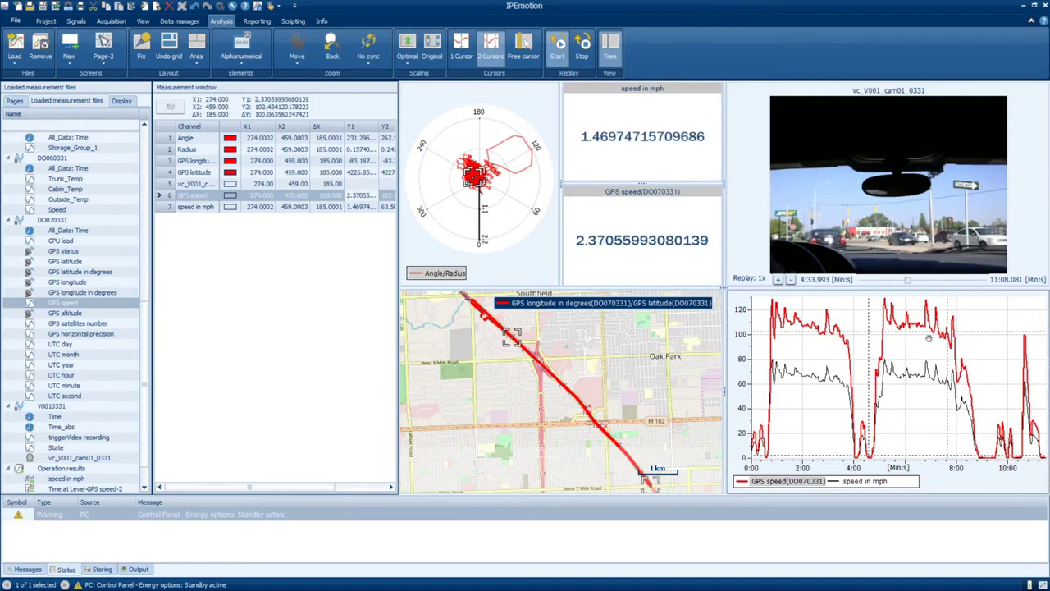
{"action": "left_click_drag", "start_coordinate": [948, 332], "coordinate": [967, 334]}
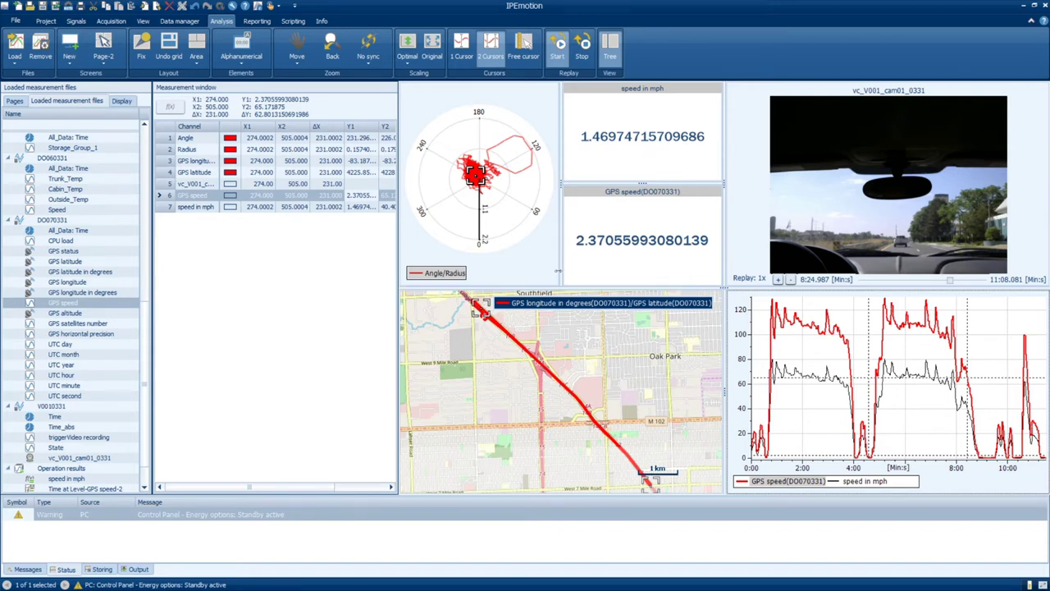
Widen the measurement window, add the Max, Min, Ø and σ columns, and calculate their values between the two cursors
{"action": "left_click_drag", "start_coordinate": [572, 269], "coordinate": [574, 269]}
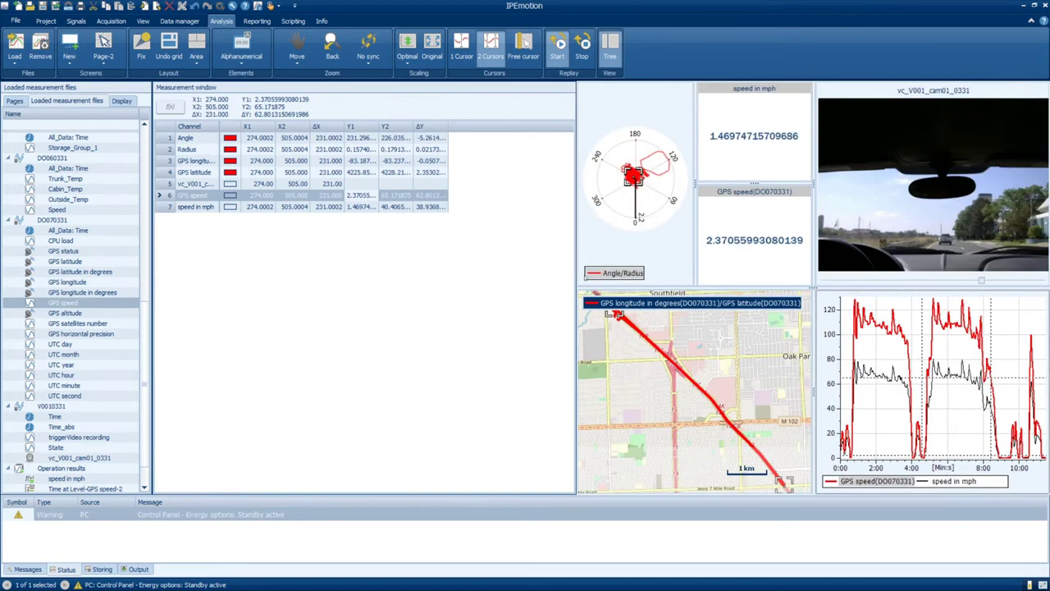
{"action": "right_click", "coordinate": [461, 130]}
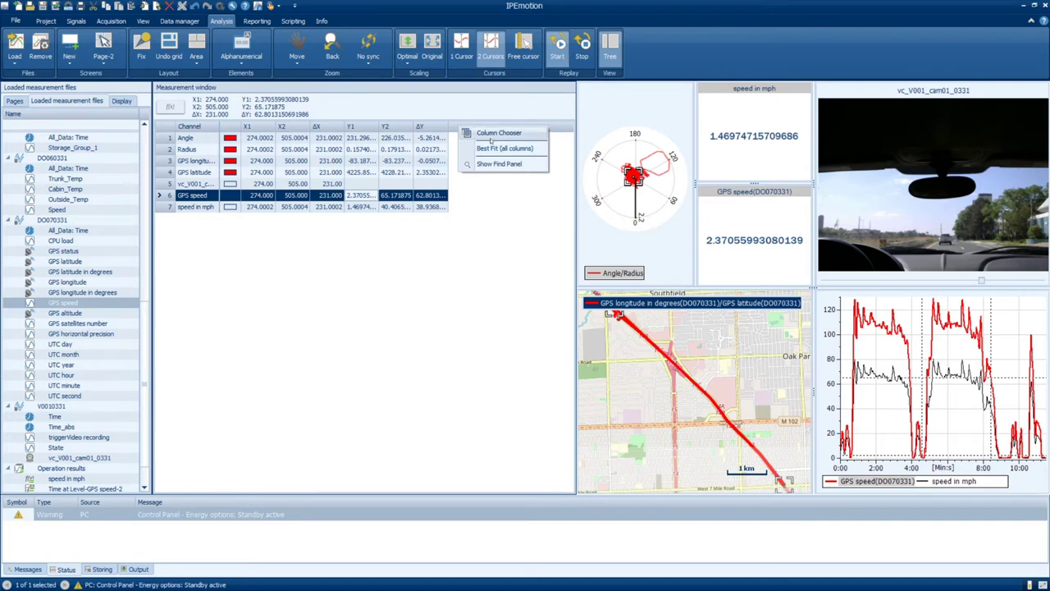
{"action": "left_click", "coordinate": [492, 138]}
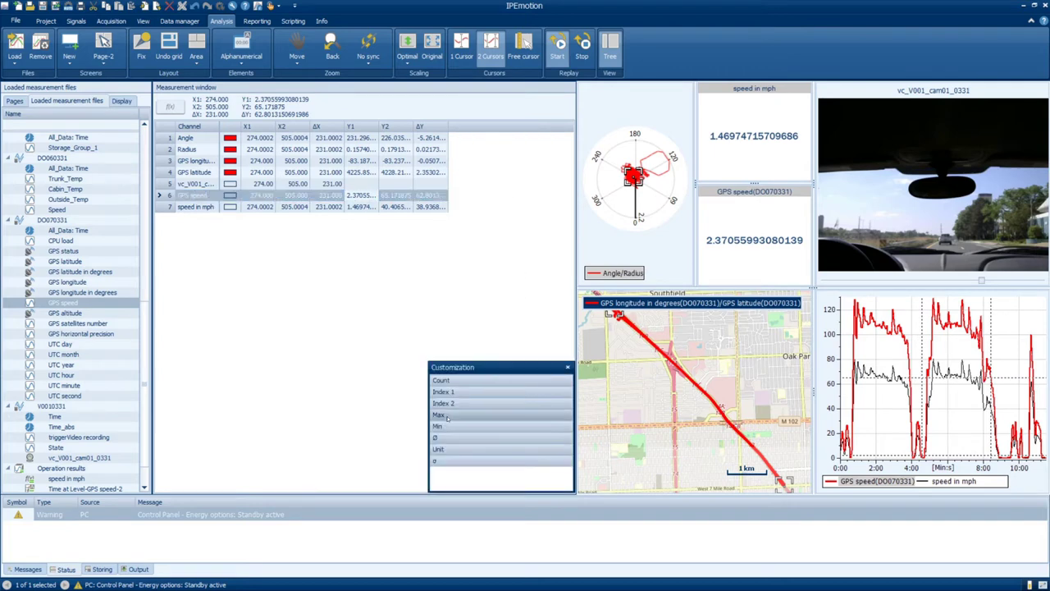
{"action": "double_click", "coordinate": [441, 415]}
{"action": "double_click", "coordinate": [446, 416]}
{"action": "double_click", "coordinate": [447, 416]}
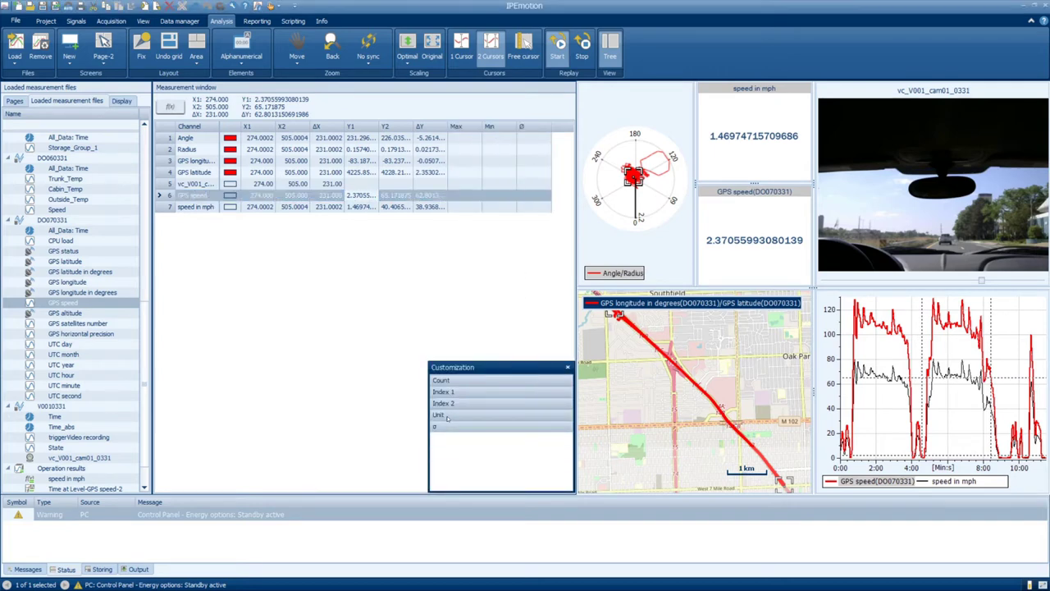
{"action": "double_click", "coordinate": [447, 427]}
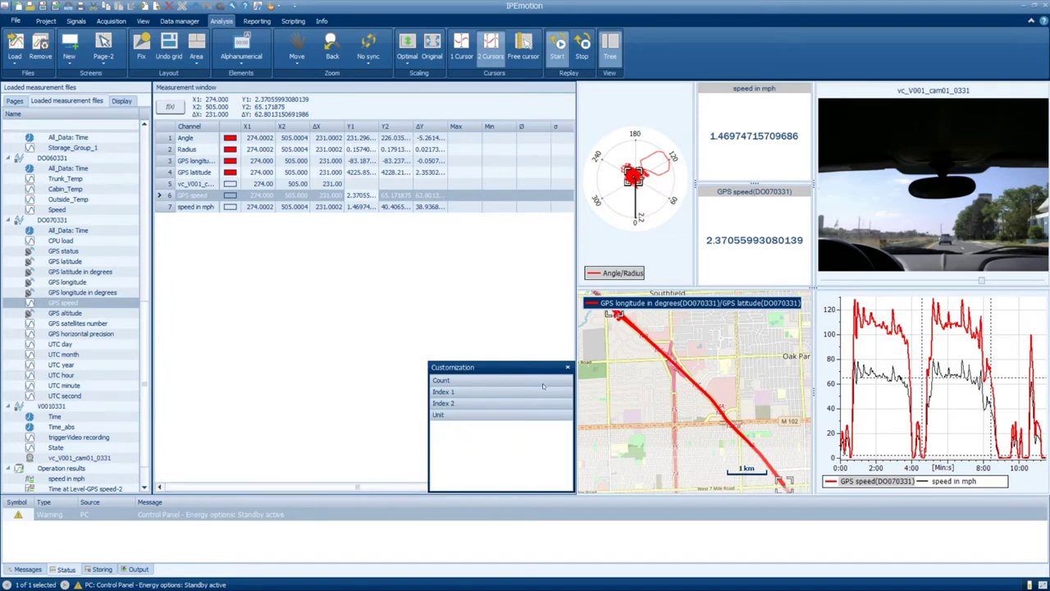
{"action": "left_click", "coordinate": [567, 368]}
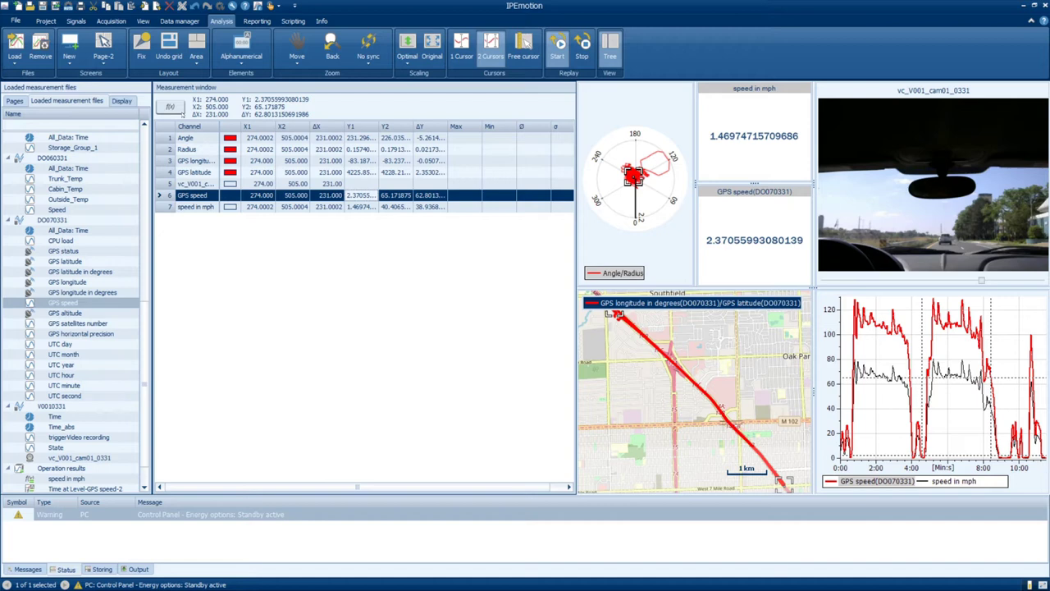
{"action": "left_click", "coordinate": [179, 109]}
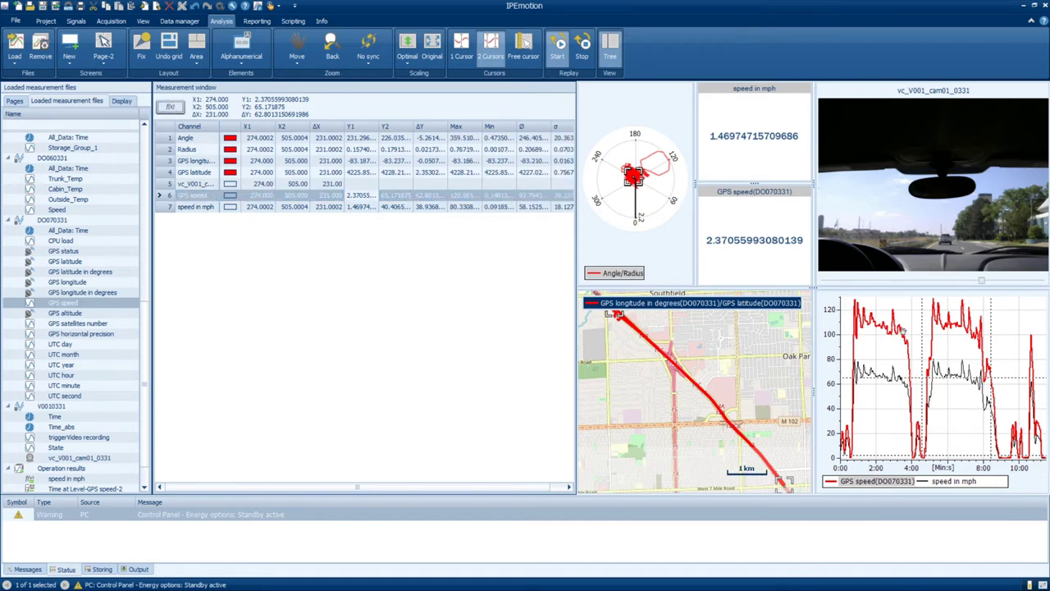
{"action": "right_click", "coordinate": [958, 354]}
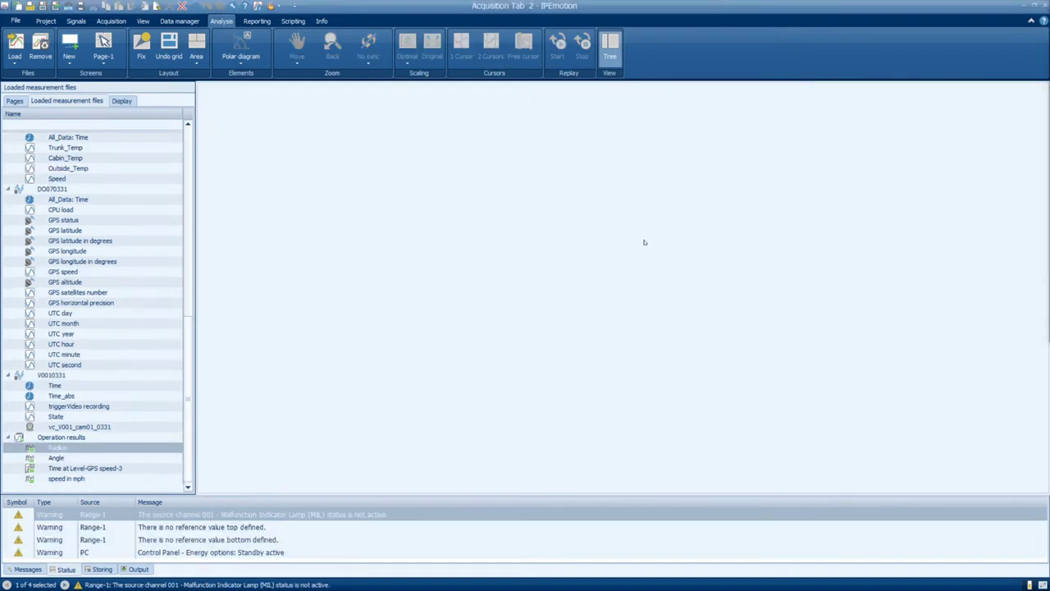
Create a polar diagram on the empty page and assign the Angle and Radius operation results to it
{"action": "right_click", "coordinate": [346, 221]}
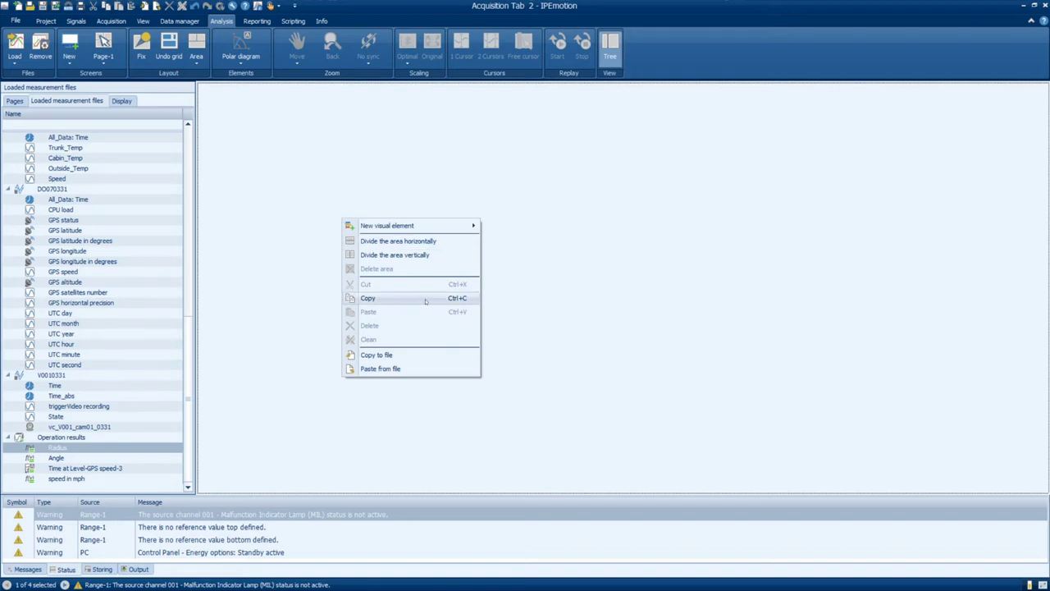
{"action": "mouse_move", "coordinate": [456, 233]}
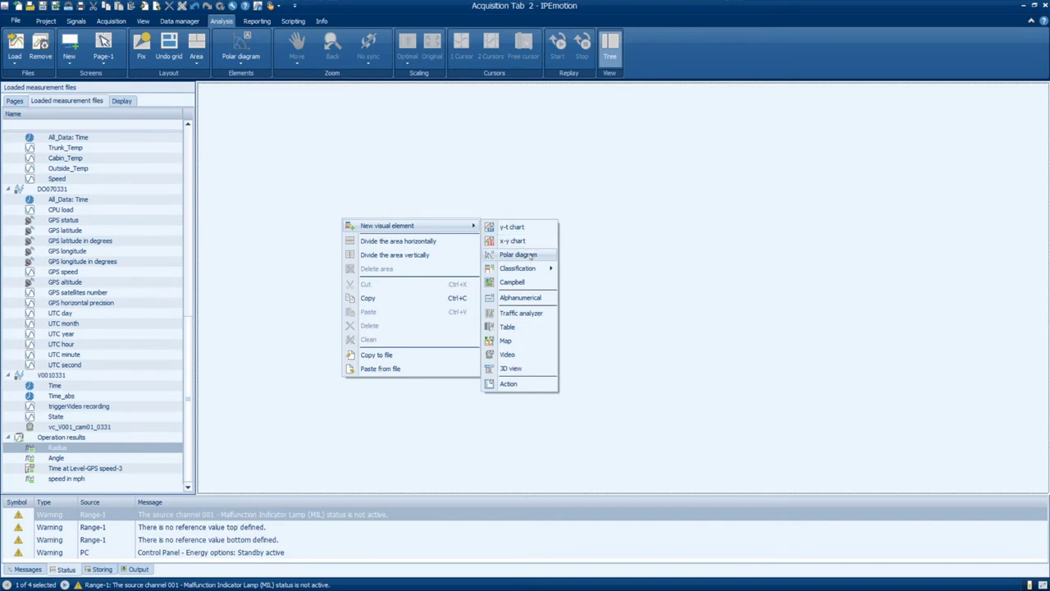
{"action": "left_click", "coordinate": [517, 256]}
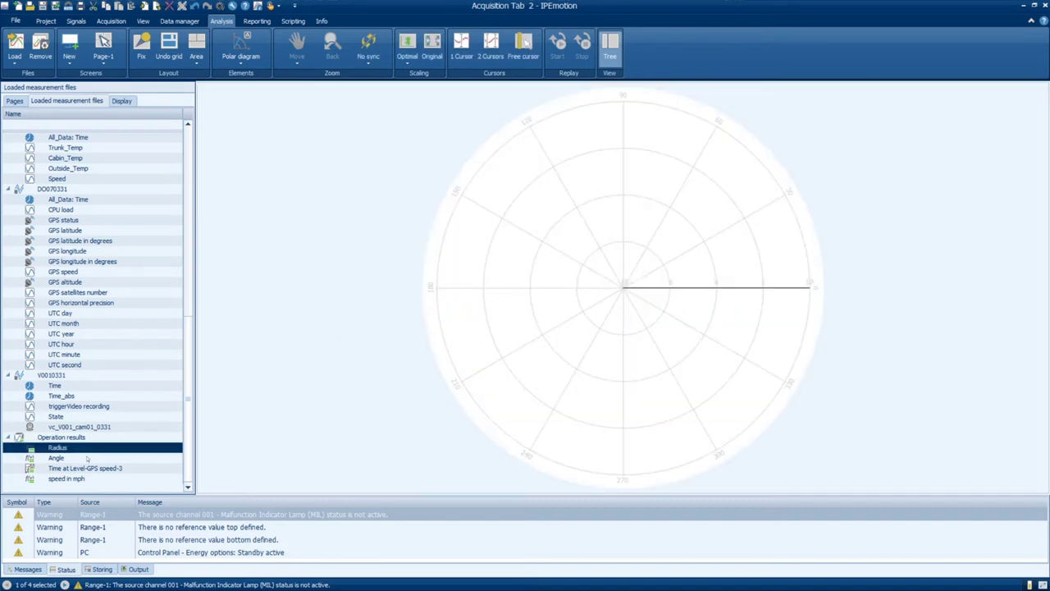
{"action": "left_click_drag", "start_coordinate": [55, 457], "coordinate": [599, 314]}
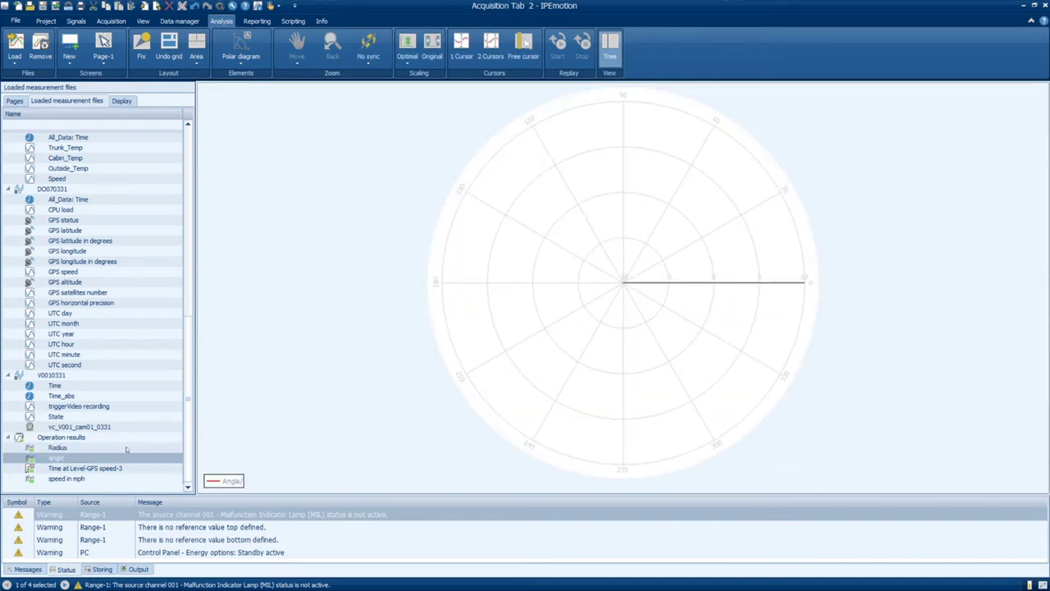
{"action": "left_click", "coordinate": [119, 448]}
{"action": "left_click_drag", "start_coordinate": [347, 385], "coordinate": [577, 285]}
Set the orientation of the polar diagram's angular axis to -90
{"action": "right_click", "coordinate": [628, 264]}
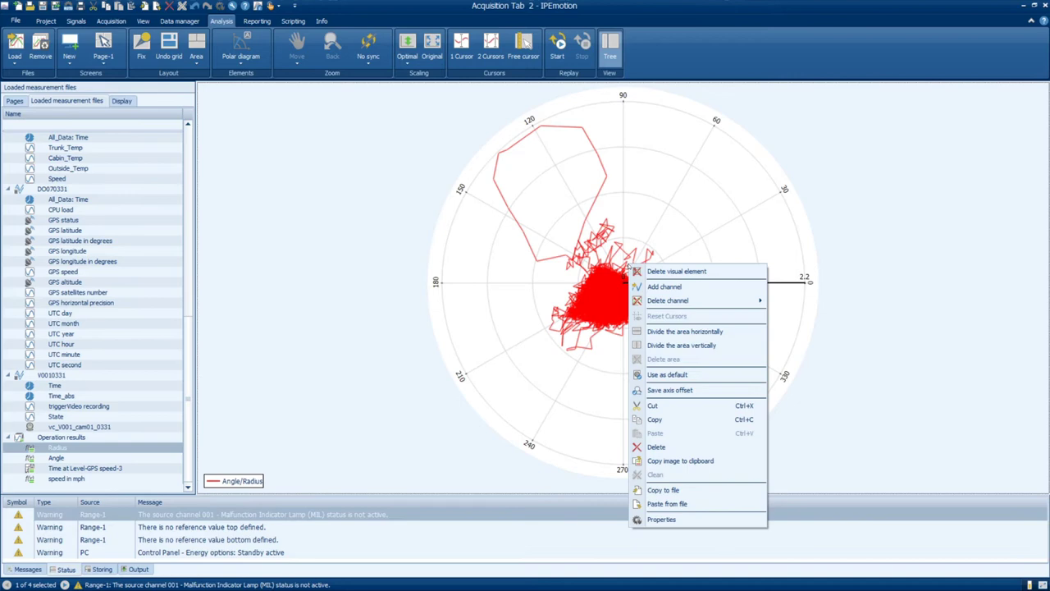
{"action": "left_click", "coordinate": [665, 519]}
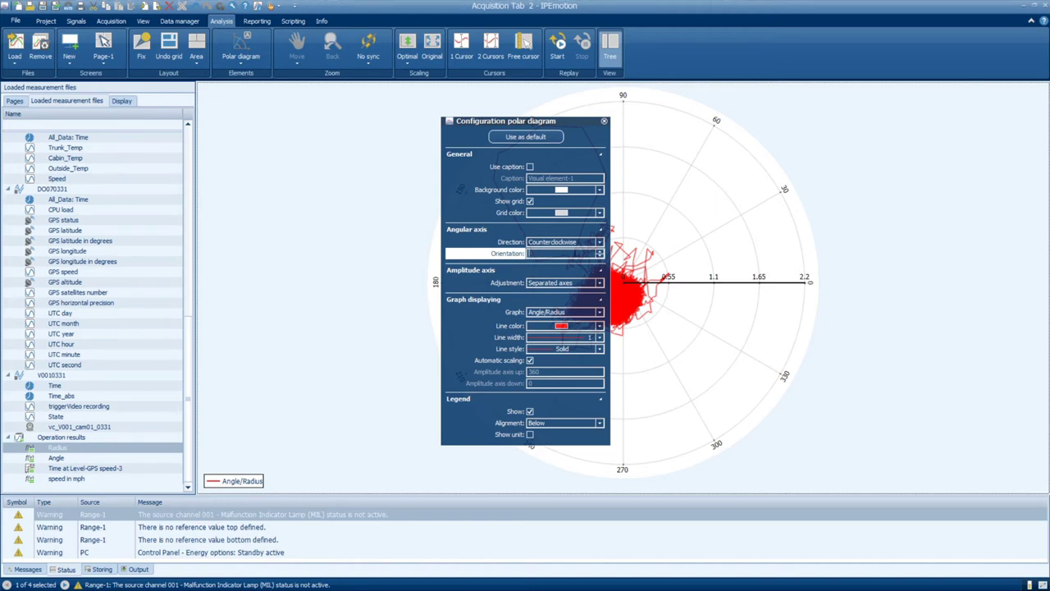
{"action": "key", "text": "Return"}
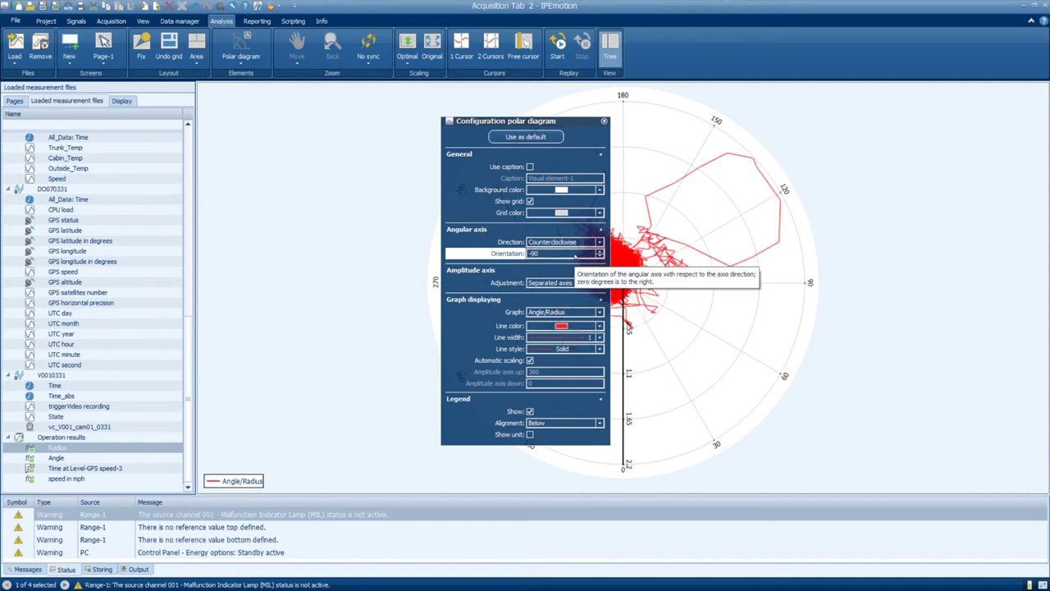
{"action": "left_click", "coordinate": [604, 122]}
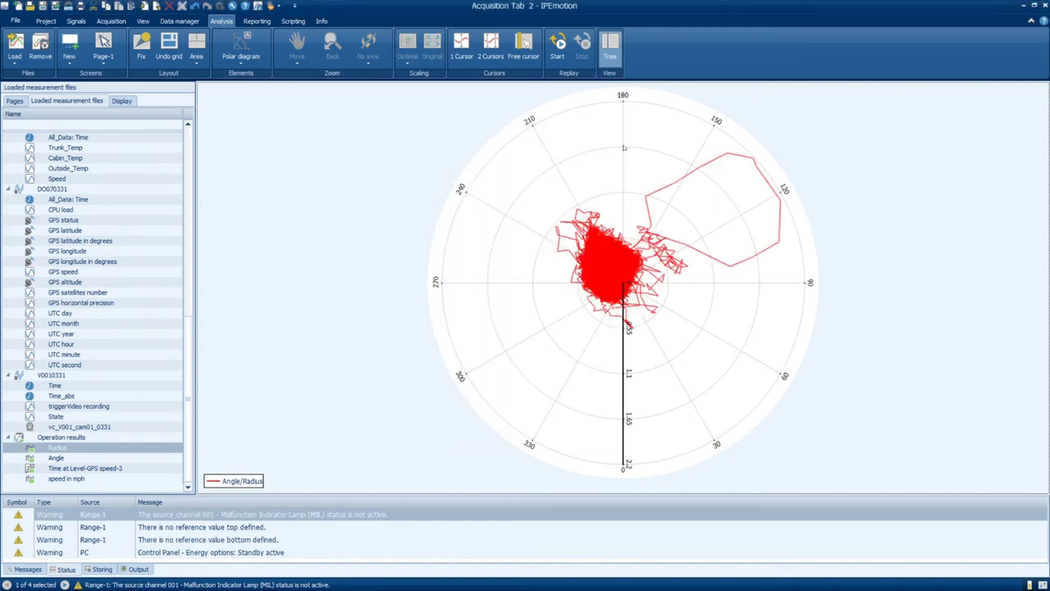
Divide the page horizontally, split the polar diagram's half vertically into three areas, and narrow the polar diagram's area
{"action": "right_click", "coordinate": [643, 171]}
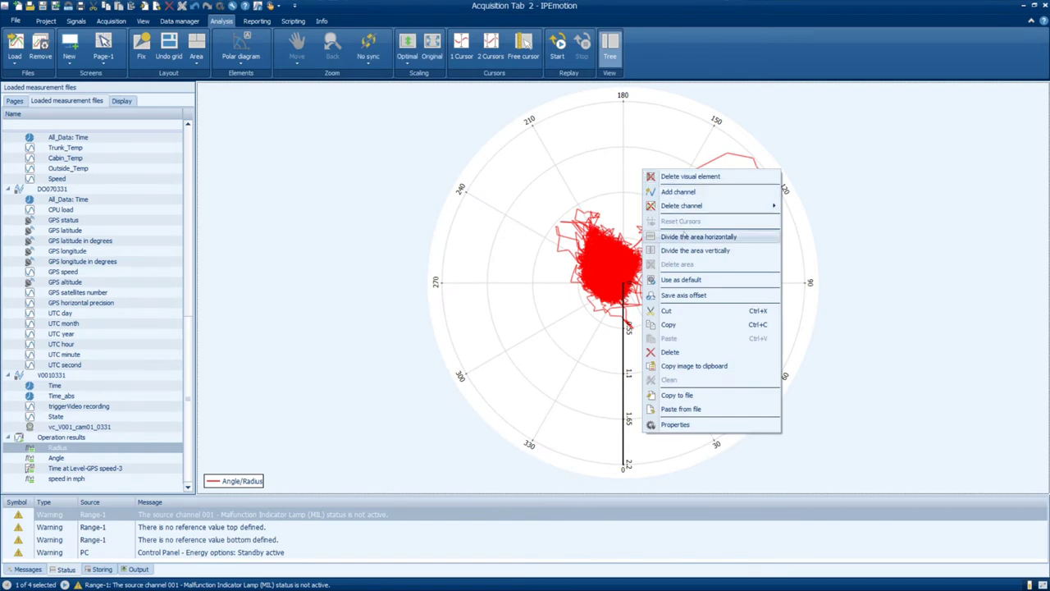
{"action": "left_click", "coordinate": [684, 238]}
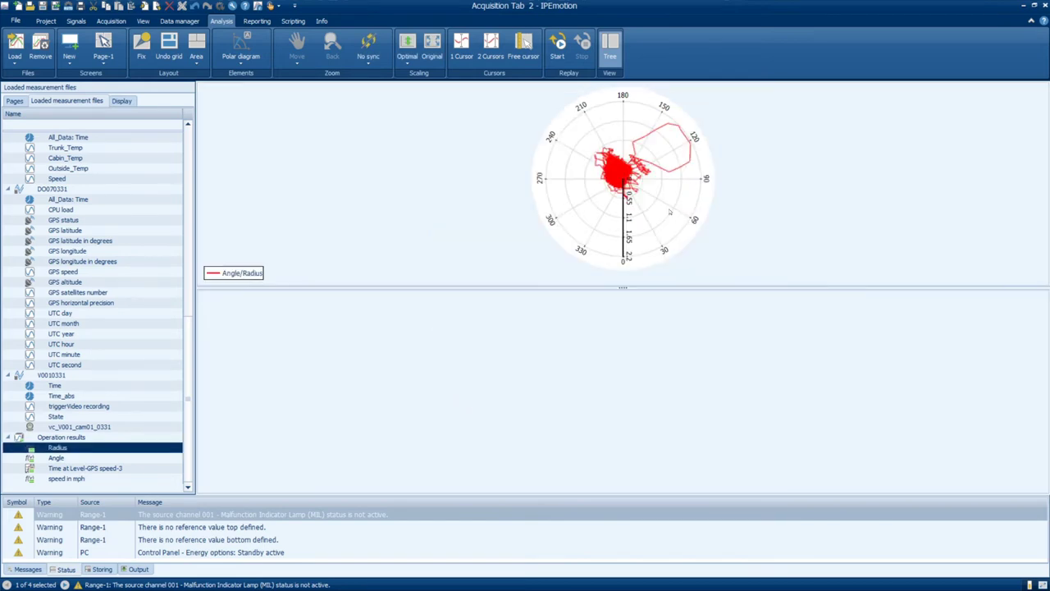
{"action": "right_click", "coordinate": [641, 190]}
{"action": "left_click", "coordinate": [683, 225]}
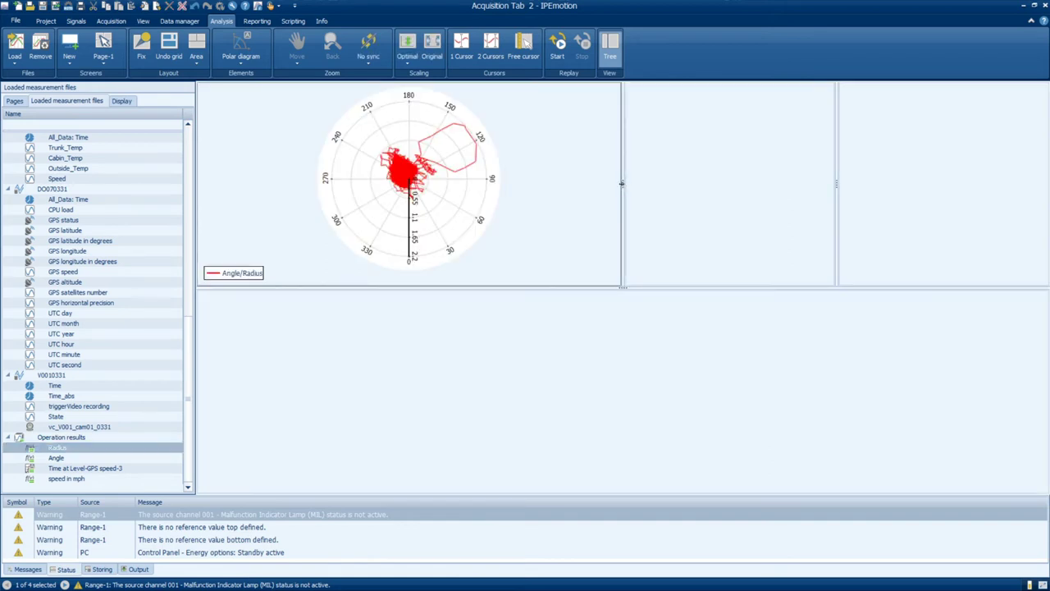
{"action": "left_click_drag", "start_coordinate": [622, 184], "coordinate": [456, 182]}
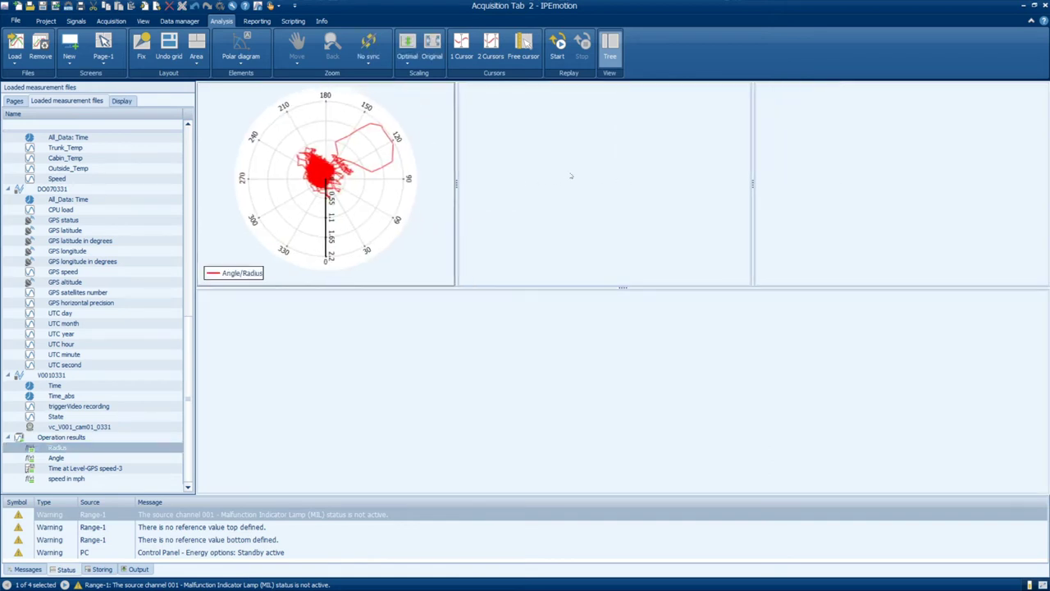
Add an alphanumerical element beside the polar diagram and assign speed in mph and GPS speed from DO030331 to it
{"action": "right_click", "coordinate": [571, 175]}
{"action": "mouse_move", "coordinate": [624, 181]}
{"action": "left_click", "coordinate": [722, 238]}
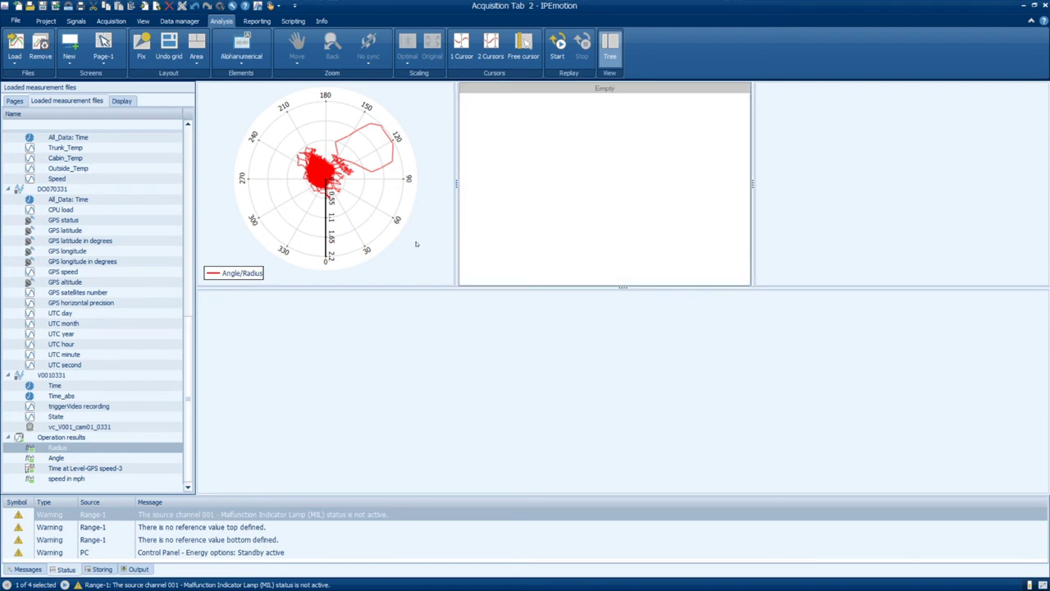
{"action": "left_click_drag", "start_coordinate": [86, 479], "coordinate": [560, 222]}
{"action": "scroll", "coordinate": [145, 268], "scroll_direction": "up", "scroll_amount": 9}
{"action": "scroll", "coordinate": [146, 268], "scroll_direction": "up", "scroll_amount": 3}
{"action": "left_click_drag", "start_coordinate": [64, 313], "coordinate": [550, 200]}
Add a video element in the remaining empty area of the upper row and assign the vc_V001_cam01_0331 channel to it
{"action": "right_click", "coordinate": [849, 165]}
{"action": "mouse_move", "coordinate": [878, 171]}
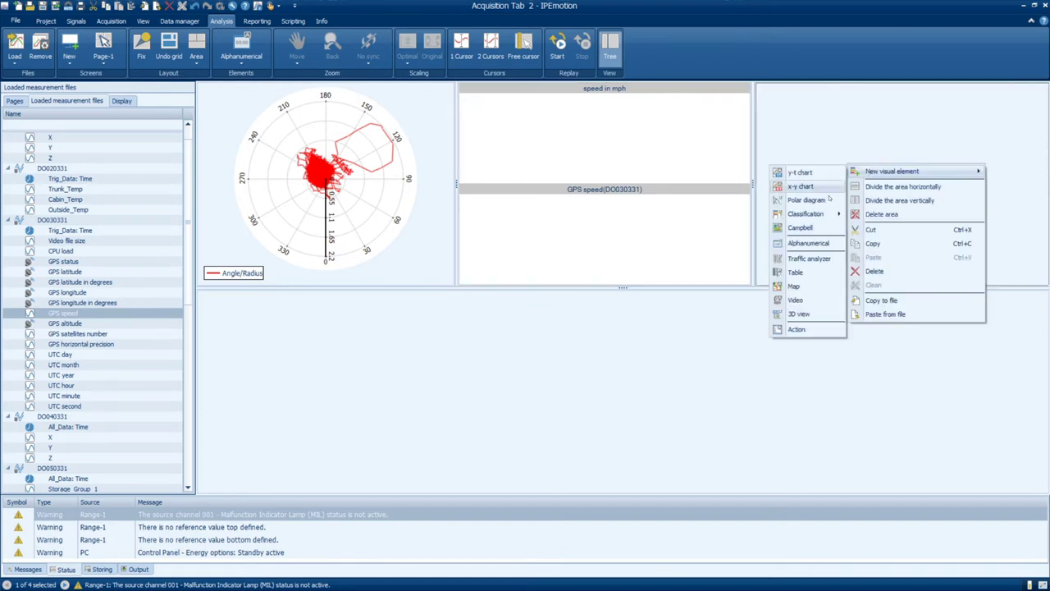
{"action": "left_click", "coordinate": [807, 299]}
{"action": "scroll", "coordinate": [137, 344], "scroll_direction": "down", "scroll_amount": 10}
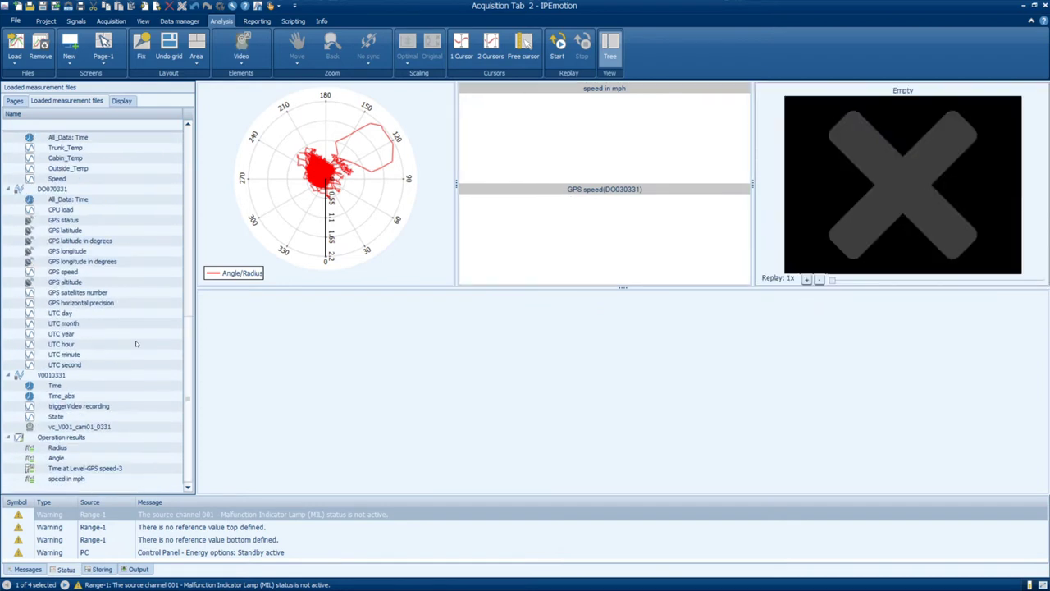
{"action": "left_click_drag", "start_coordinate": [80, 427], "coordinate": [851, 215]}
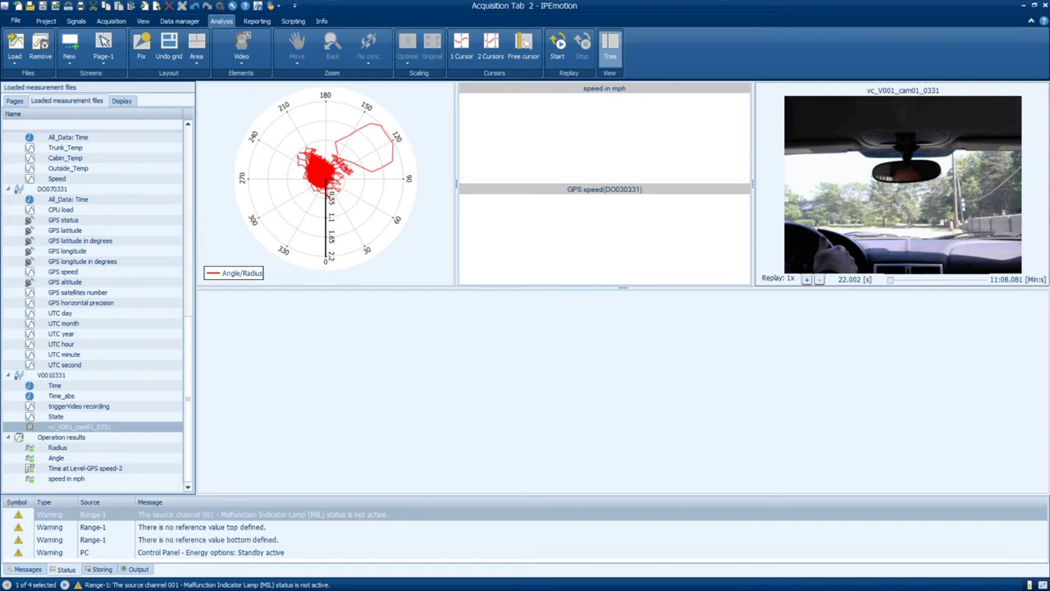
Add a map element in the empty lower area and assign GPS latitude and GPS longitude from DO030331 to it
{"action": "right_click", "coordinate": [565, 351]}
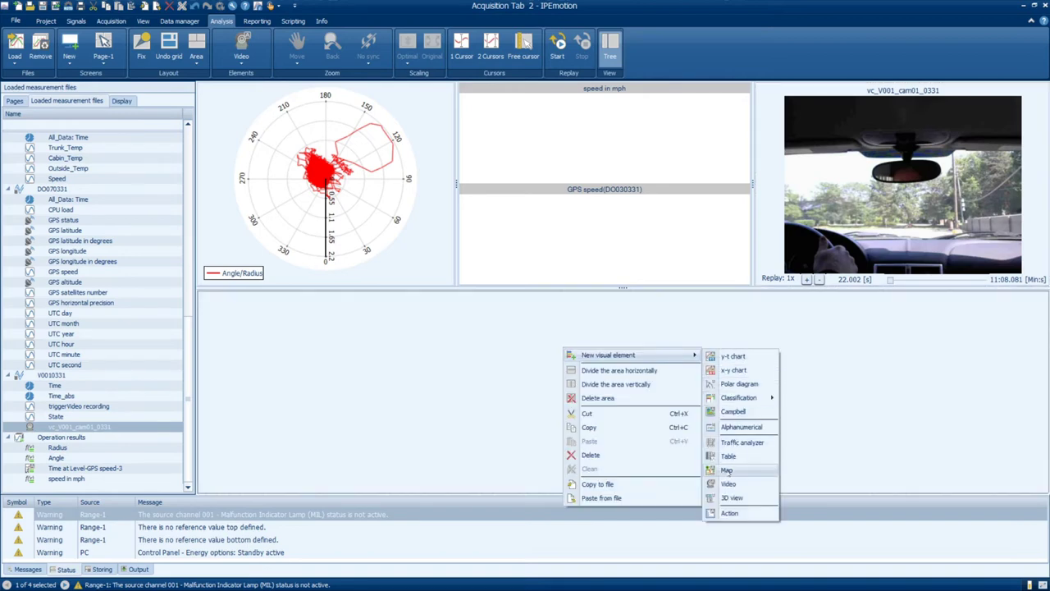
{"action": "key", "text": "Escape"}
{"action": "scroll", "coordinate": [135, 343], "scroll_direction": "up", "scroll_amount": 10}
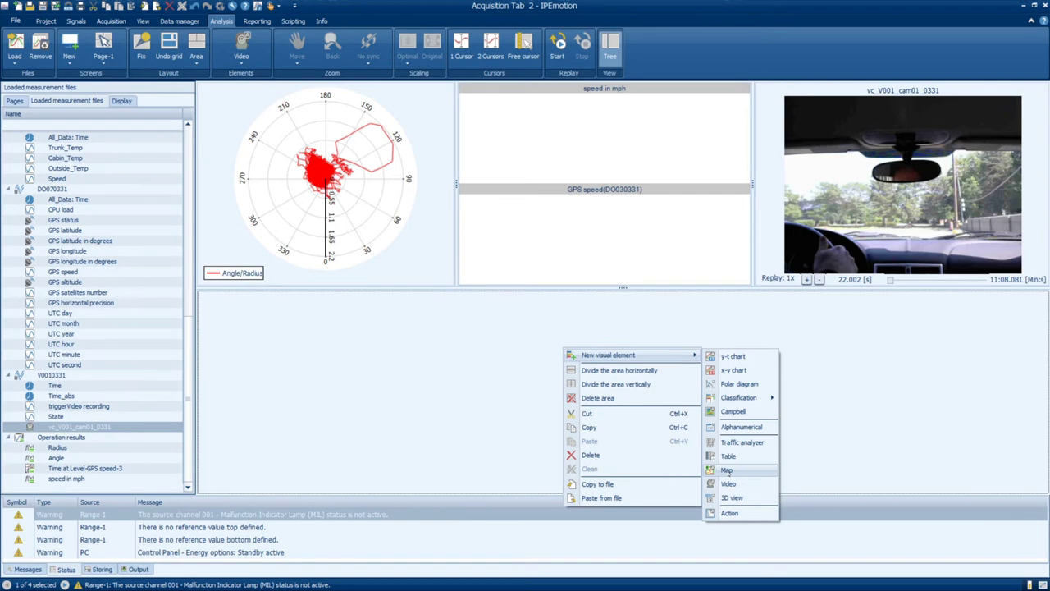
{"action": "left_click", "coordinate": [727, 470]}
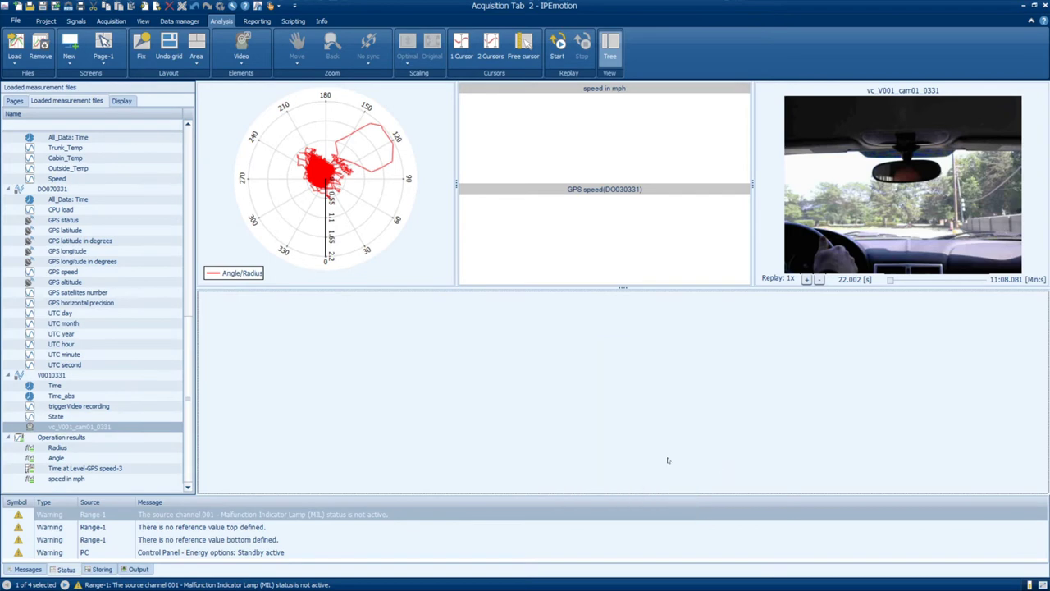
{"action": "scroll", "coordinate": [133, 343], "scroll_direction": "up", "scroll_amount": 6}
{"action": "scroll", "coordinate": [133, 343], "scroll_direction": "up", "scroll_amount": 7}
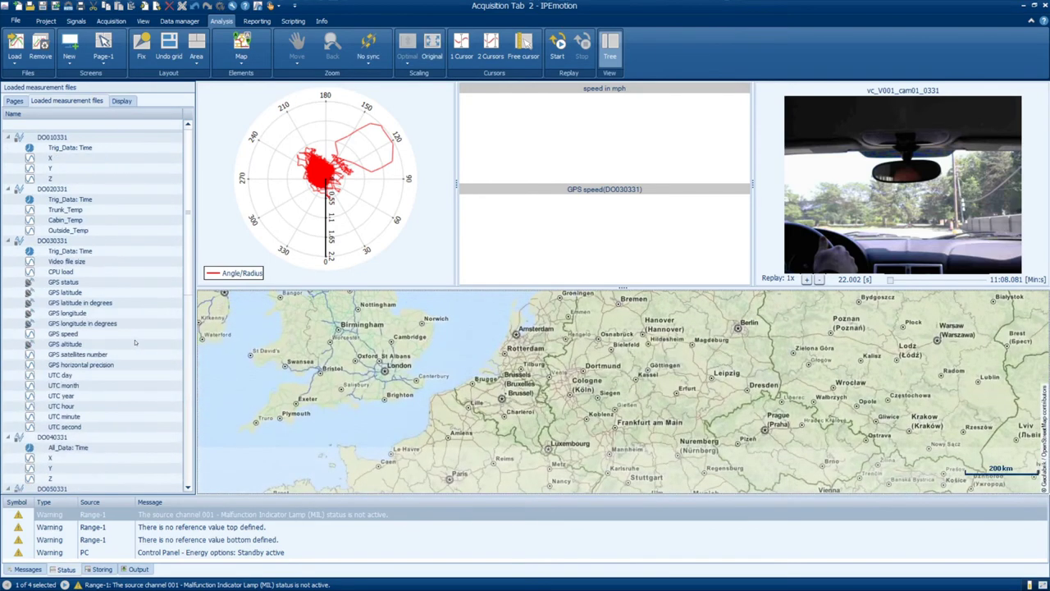
{"action": "left_click", "coordinate": [96, 293]}
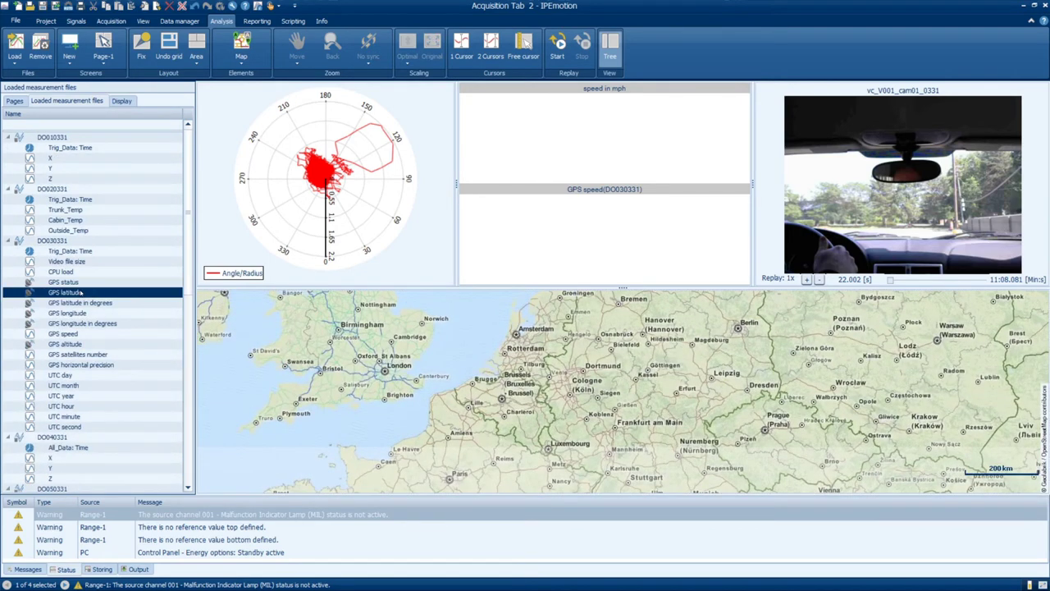
{"action": "left_click_drag", "start_coordinate": [79, 293], "coordinate": [365, 368]}
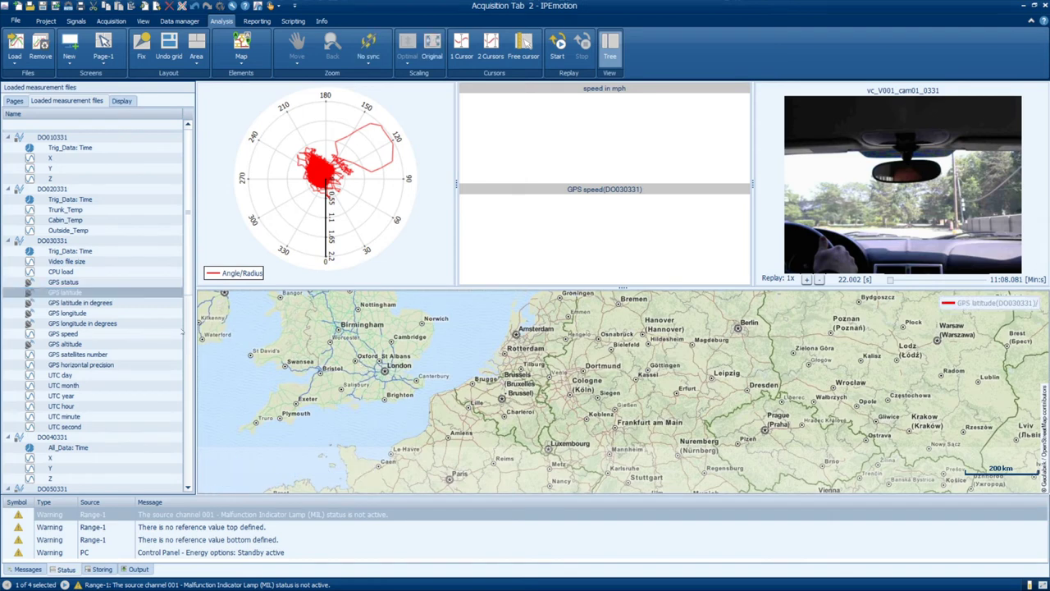
{"action": "left_click", "coordinate": [110, 312]}
{"action": "left_click_drag", "start_coordinate": [110, 312], "coordinate": [370, 380]}
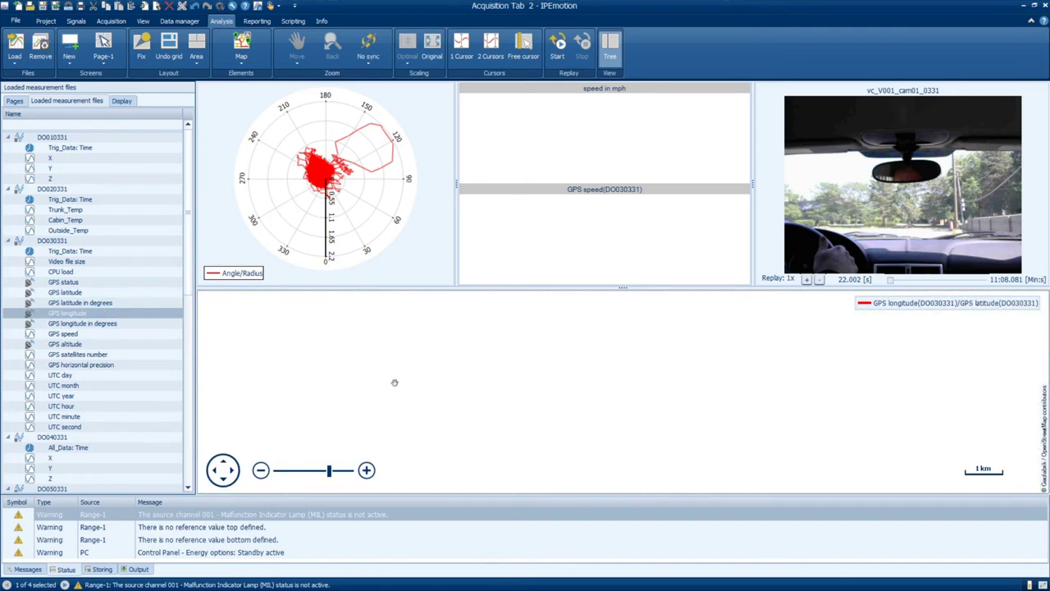
Divide the map's area vertically and add a y-t chart of GPS speed (DO030331) and speed in mph beside the map
{"action": "right_click", "coordinate": [597, 375]}
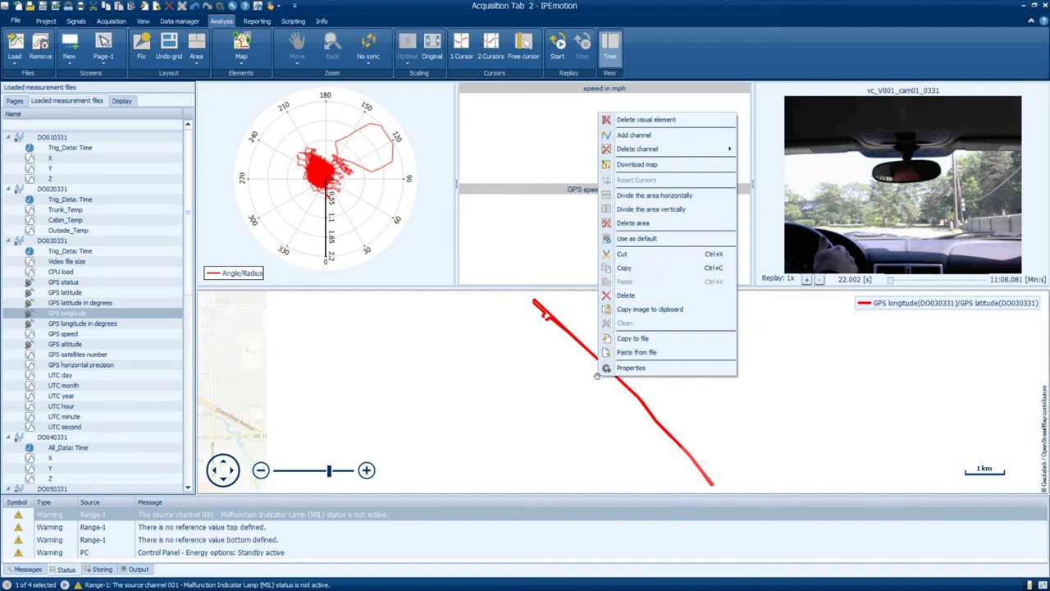
{"action": "left_click", "coordinate": [671, 211]}
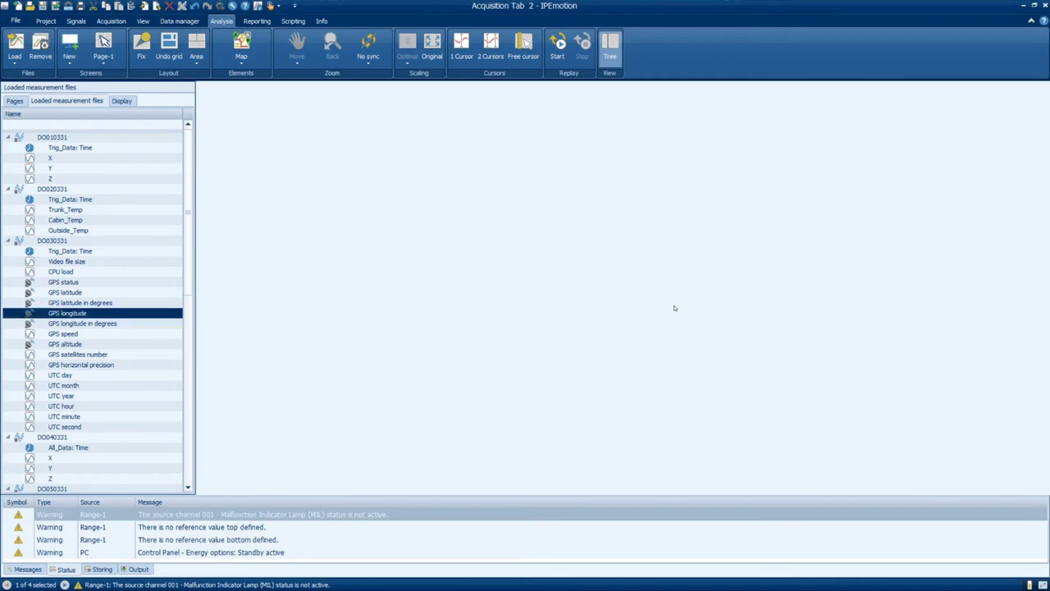
{"action": "right_click", "coordinate": [731, 350]}
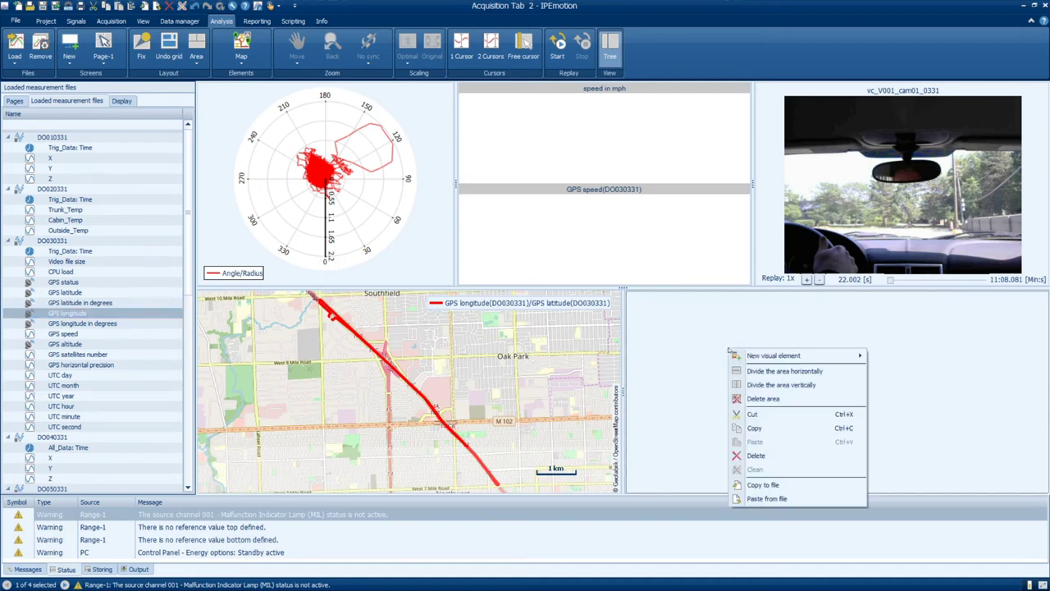
{"action": "mouse_move", "coordinate": [763, 356]}
{"action": "left_click", "coordinate": [893, 355]}
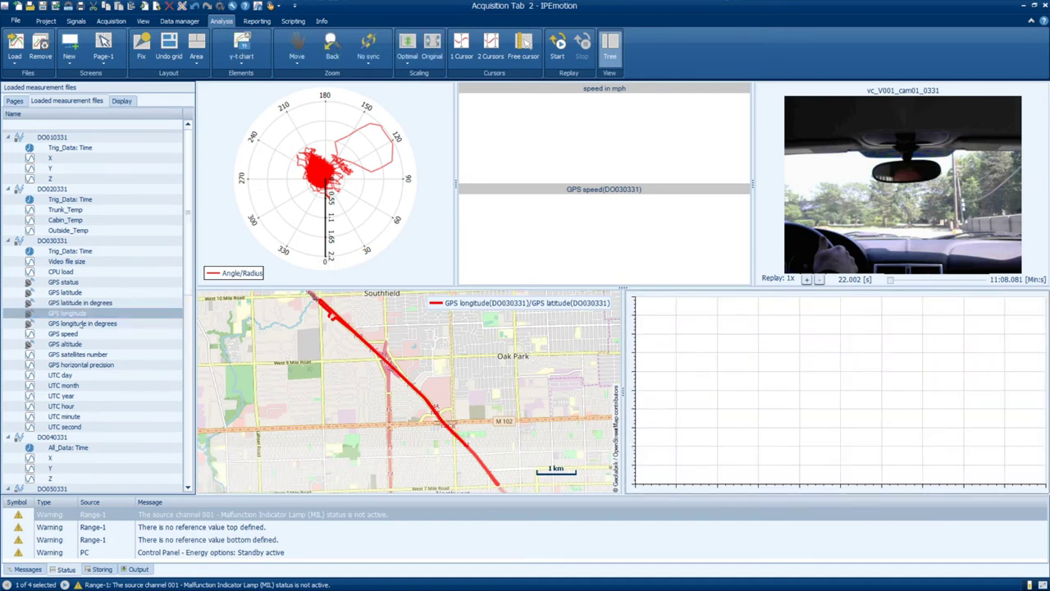
{"action": "left_click_drag", "start_coordinate": [66, 333], "coordinate": [820, 386]}
{"action": "scroll", "coordinate": [90, 369], "scroll_direction": "down", "scroll_amount": 5}
{"action": "left_click_drag", "start_coordinate": [65, 479], "coordinate": [820, 385]}
Set both the time axis and the y-axis adjustment of the y-t chart to Joint axis
{"action": "right_click", "coordinate": [751, 402]}
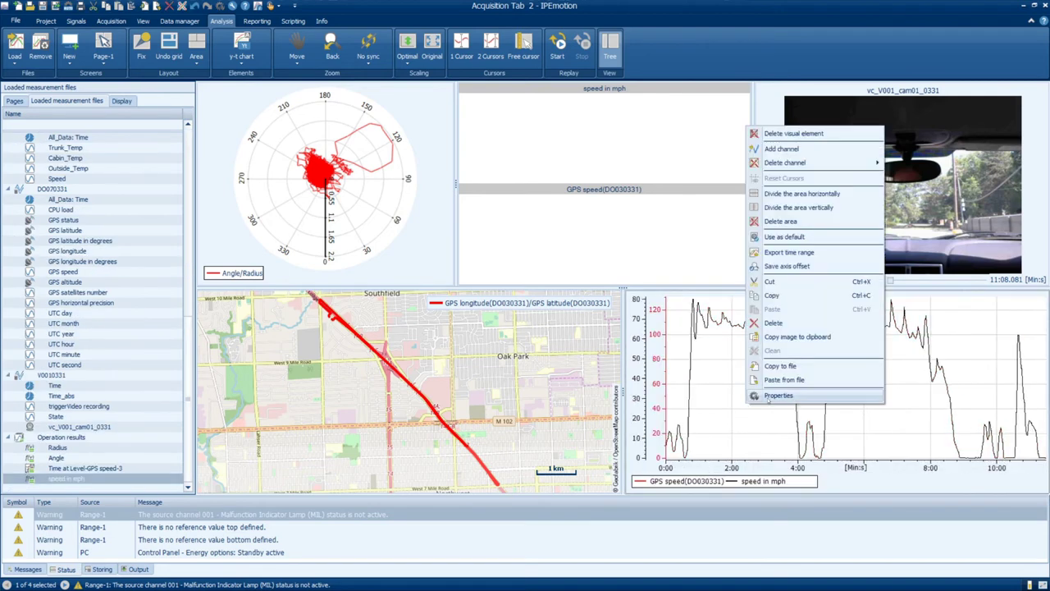
{"action": "left_click", "coordinate": [777, 395]}
{"action": "left_click", "coordinate": [464, 276]}
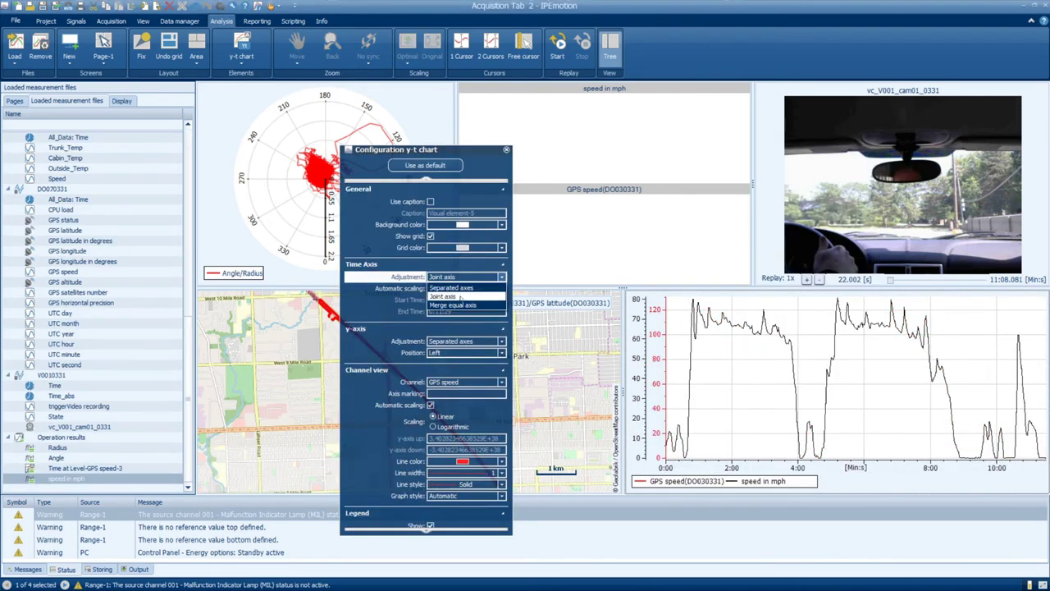
{"action": "left_click", "coordinate": [458, 297]}
{"action": "left_click", "coordinate": [454, 341]}
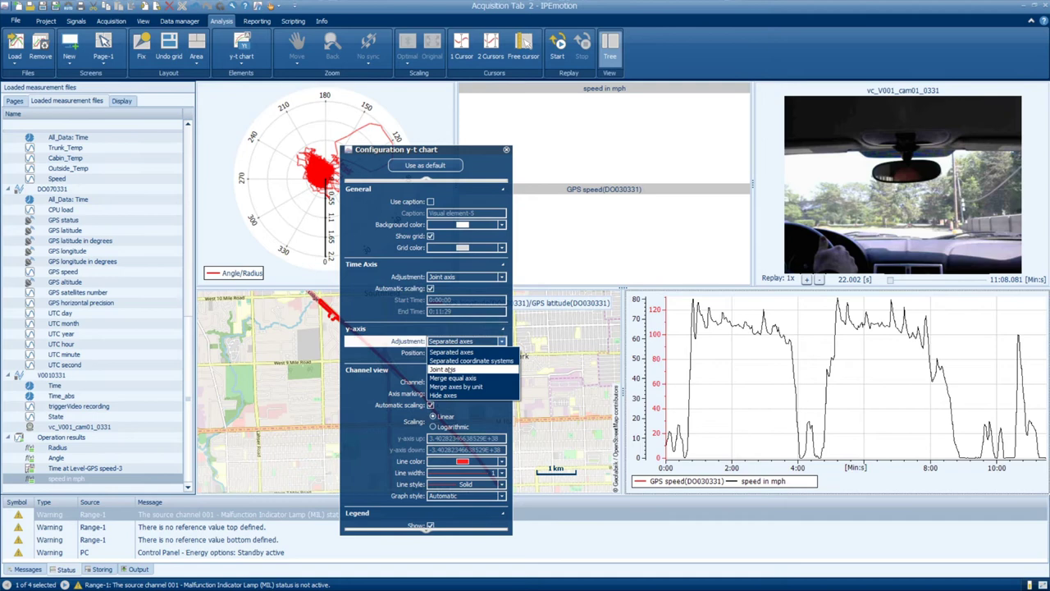
{"action": "left_click", "coordinate": [444, 369]}
{"action": "left_click", "coordinate": [506, 151]}
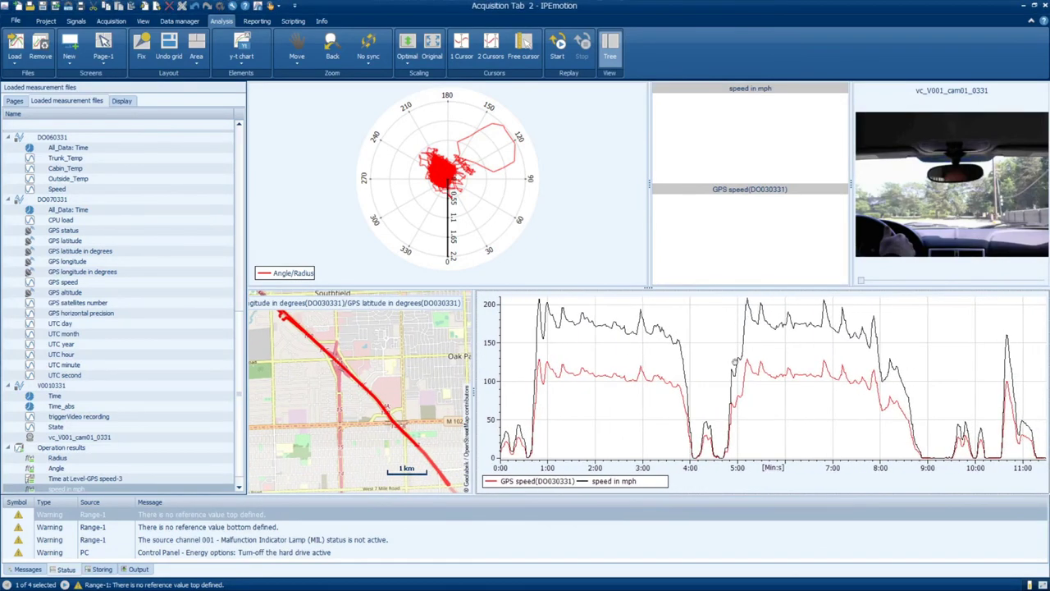
Divide the y-t chart's area vertically and show the Time at Level-GPS speed-3 result in the new area
{"action": "right_click", "coordinate": [723, 368]}
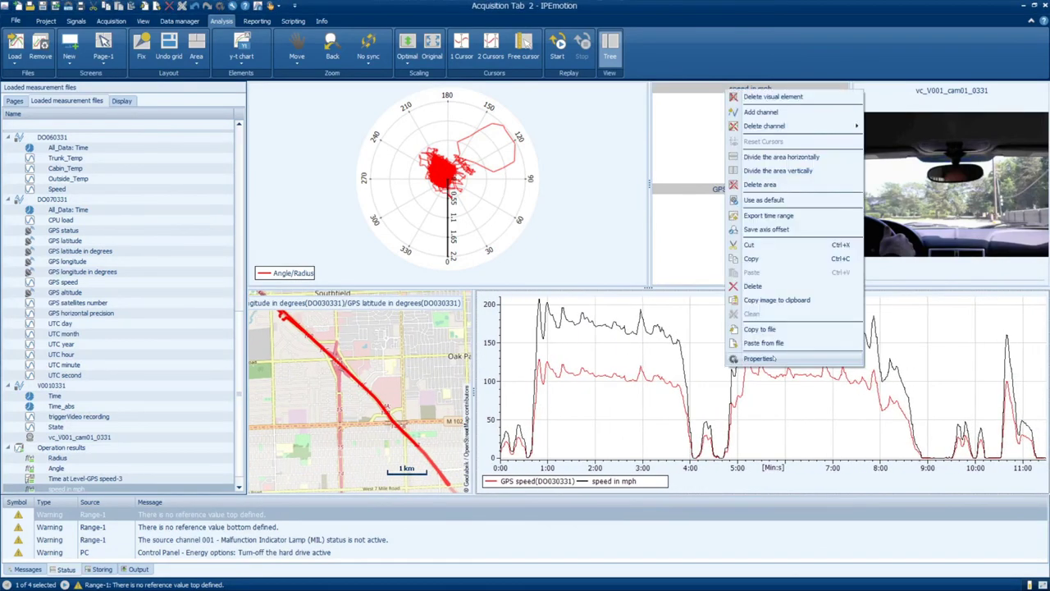
{"action": "left_click", "coordinate": [833, 300]}
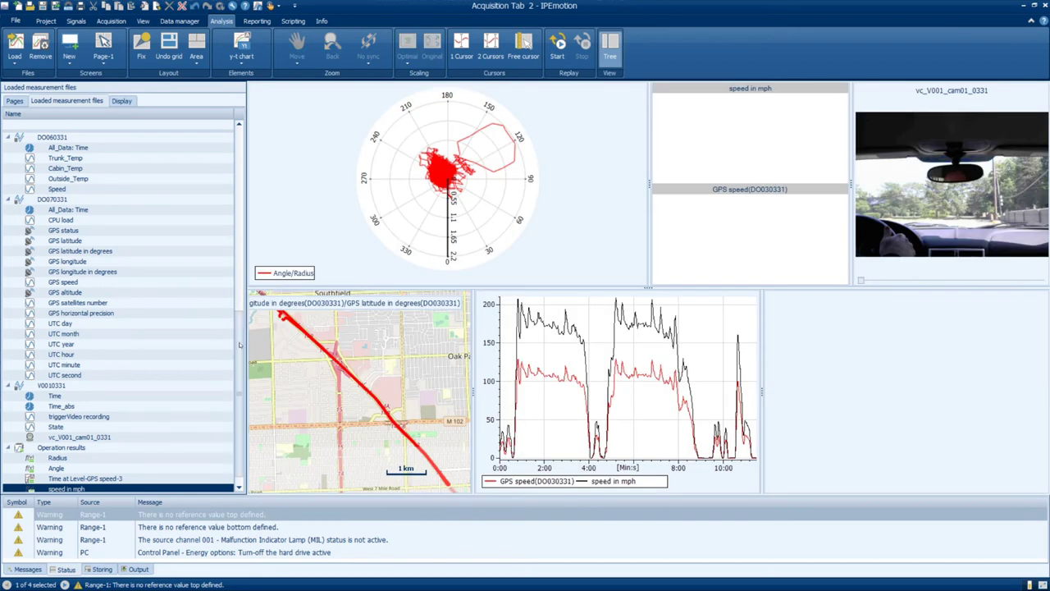
{"action": "left_click_drag", "start_coordinate": [82, 479], "coordinate": [843, 385]}
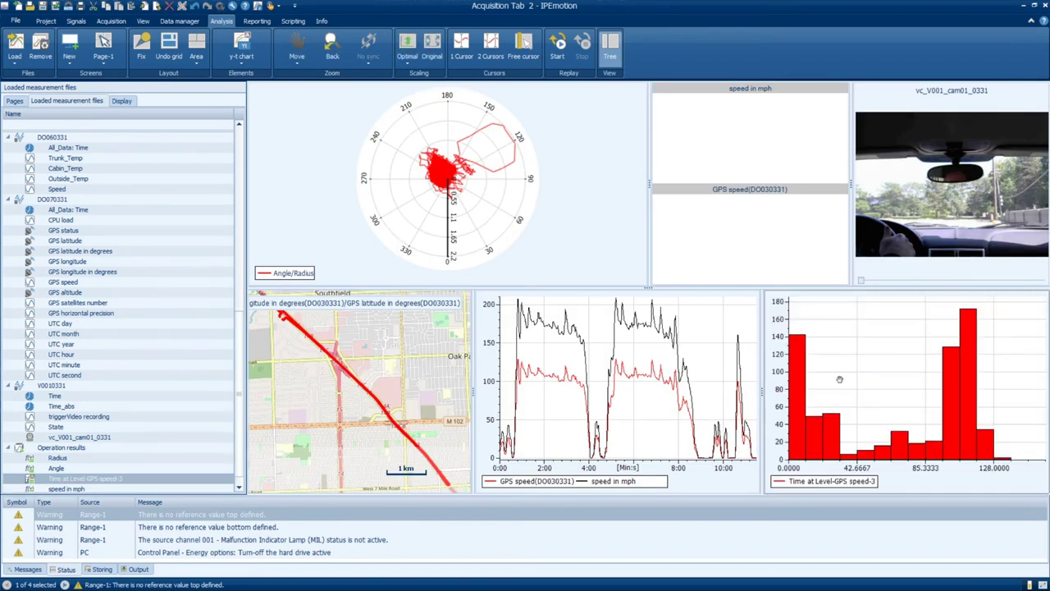
Start the replay, narrow the measurement window to its columns, and skip the video forward
{"action": "left_click", "coordinate": [557, 50]}
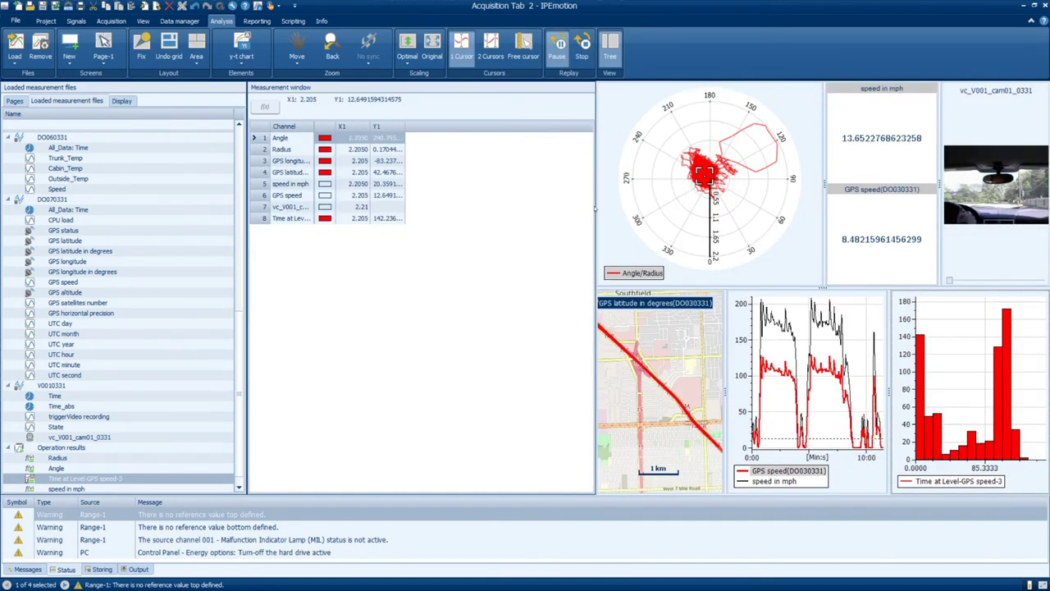
{"action": "left_click_drag", "start_coordinate": [596, 210], "coordinate": [416, 215]}
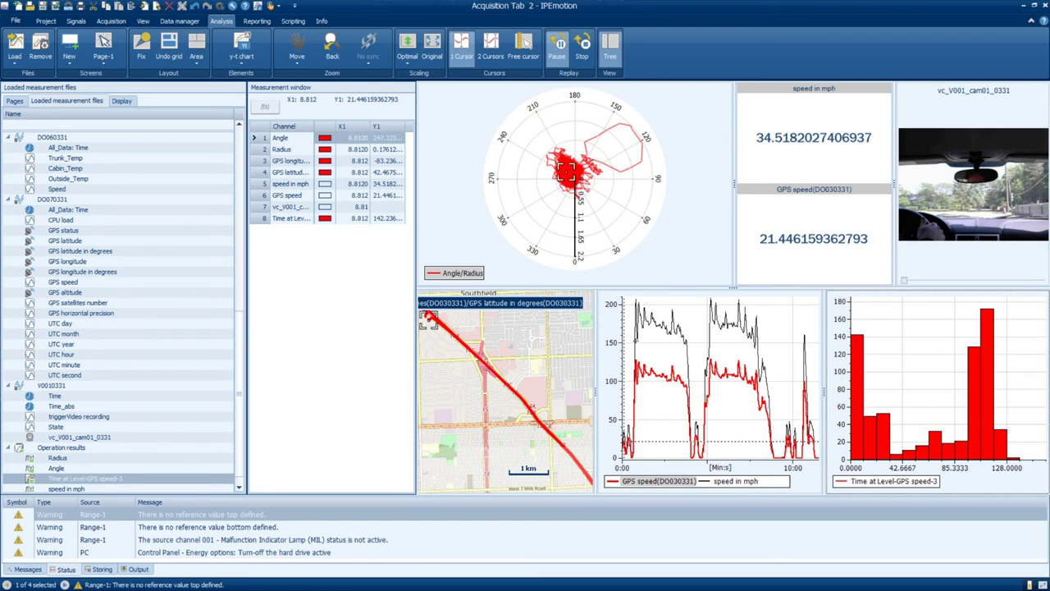
{"action": "left_click_drag", "start_coordinate": [903, 281], "coordinate": [925, 282]}
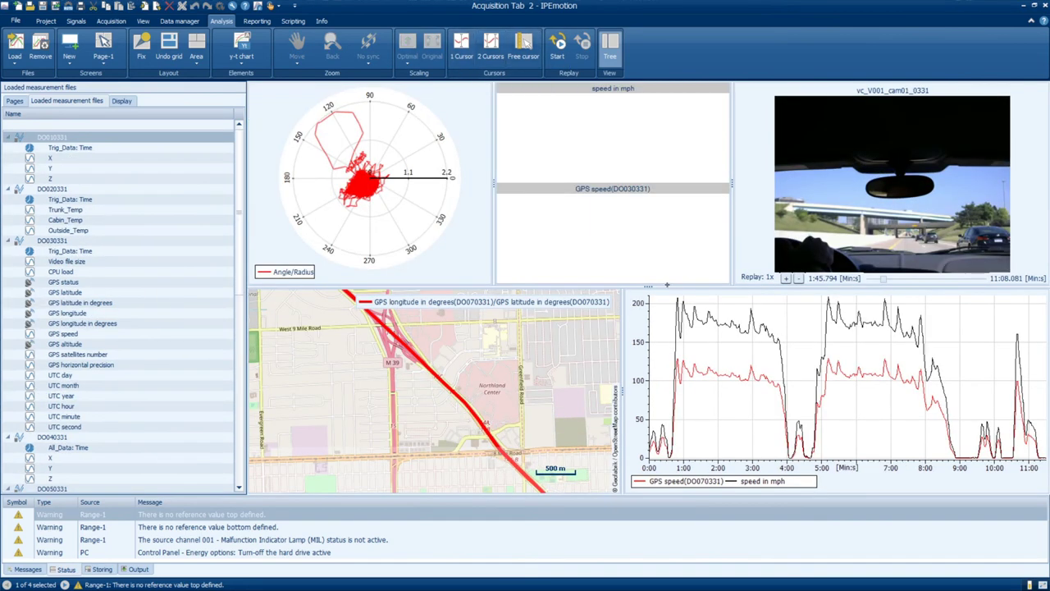
Select the speed chart and switch the analysis to two cursors
{"action": "left_click", "coordinate": [806, 349]}
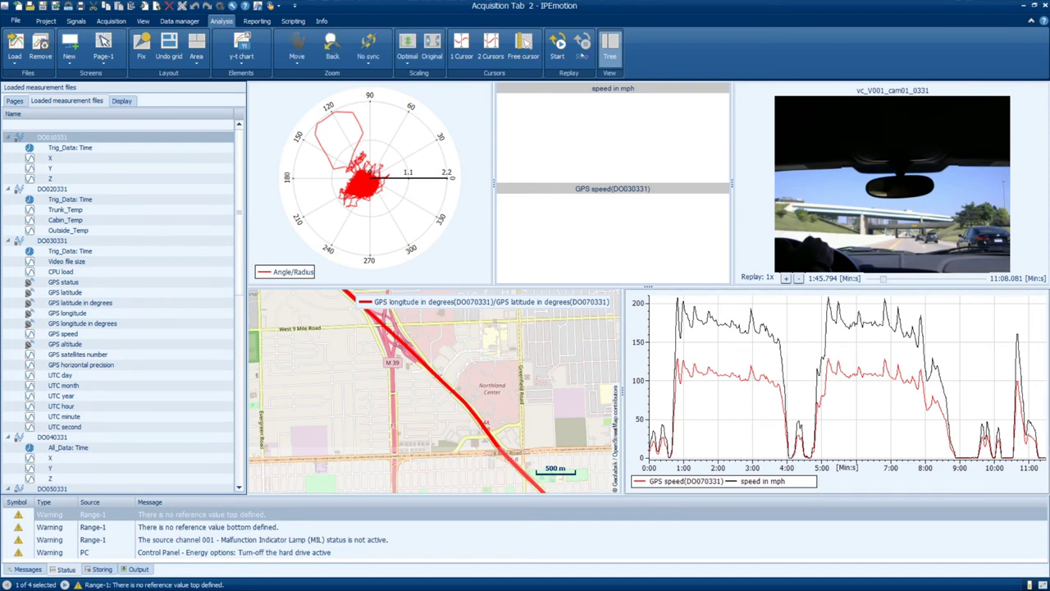
{"action": "left_click", "coordinate": [490, 47]}
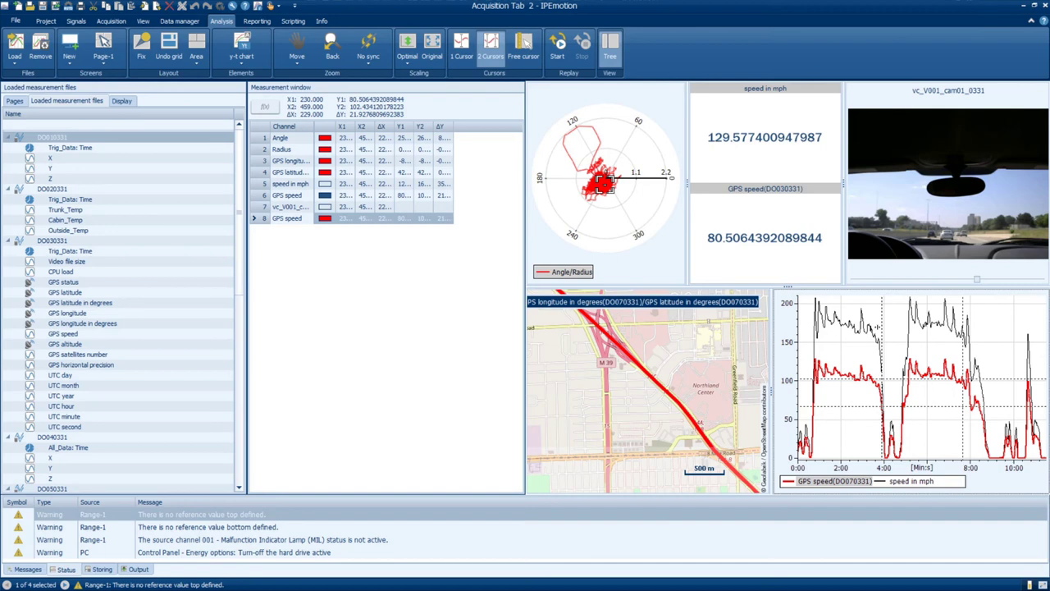
Move the speed chart's two cursors to X1 30 and X2 263
{"action": "left_click_drag", "start_coordinate": [882, 327], "coordinate": [809, 328]}
{"action": "left_click_drag", "start_coordinate": [964, 324], "coordinate": [893, 323]}
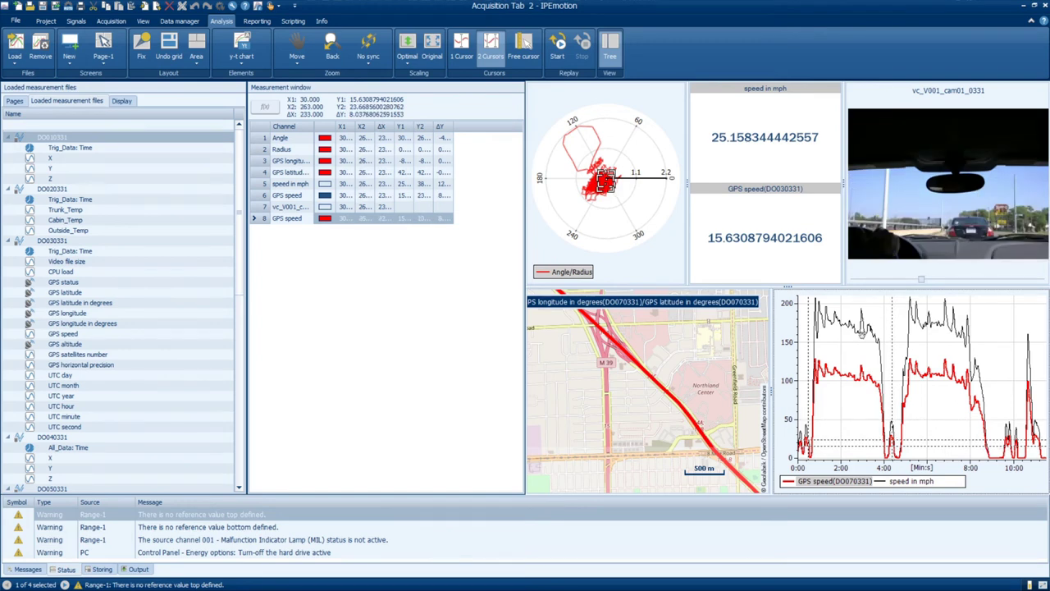
{"action": "right_click", "coordinate": [863, 336]}
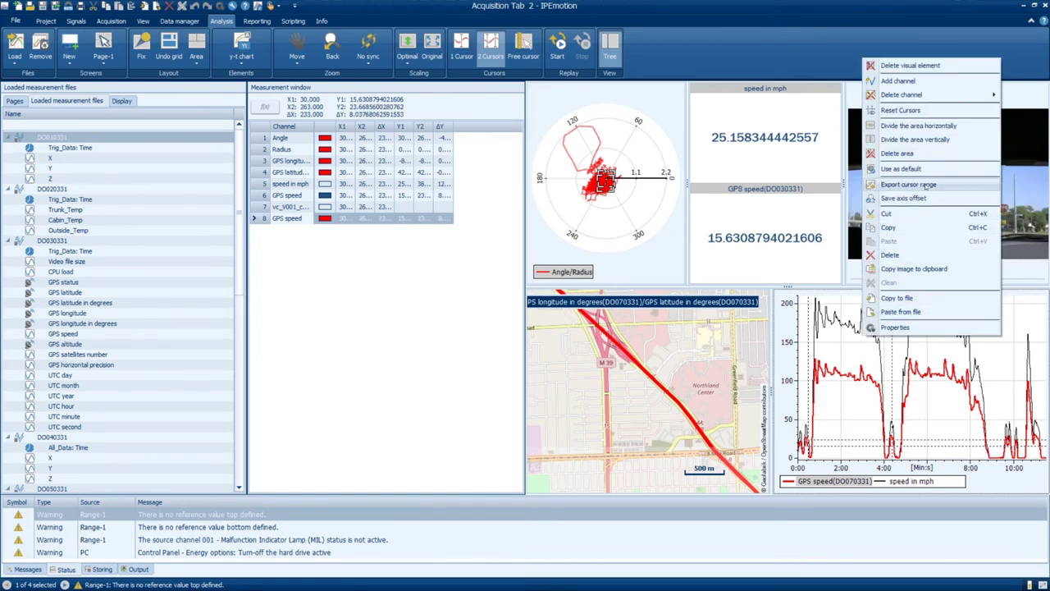
In the report, include the Project parameters page in the printout and look through its contents
{"action": "left_click", "coordinate": [257, 20]}
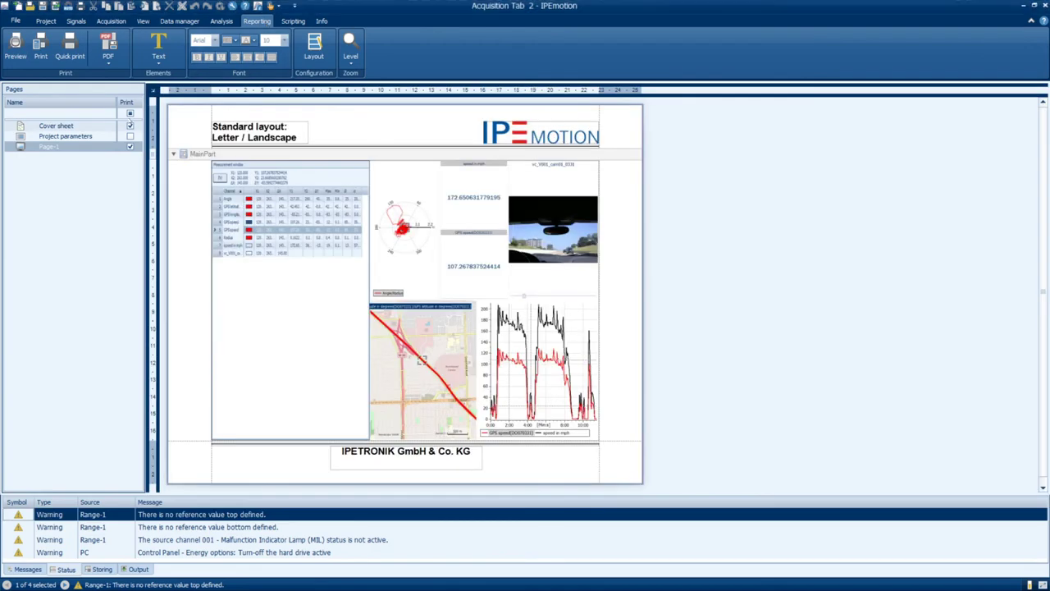
{"action": "left_click", "coordinate": [66, 135]}
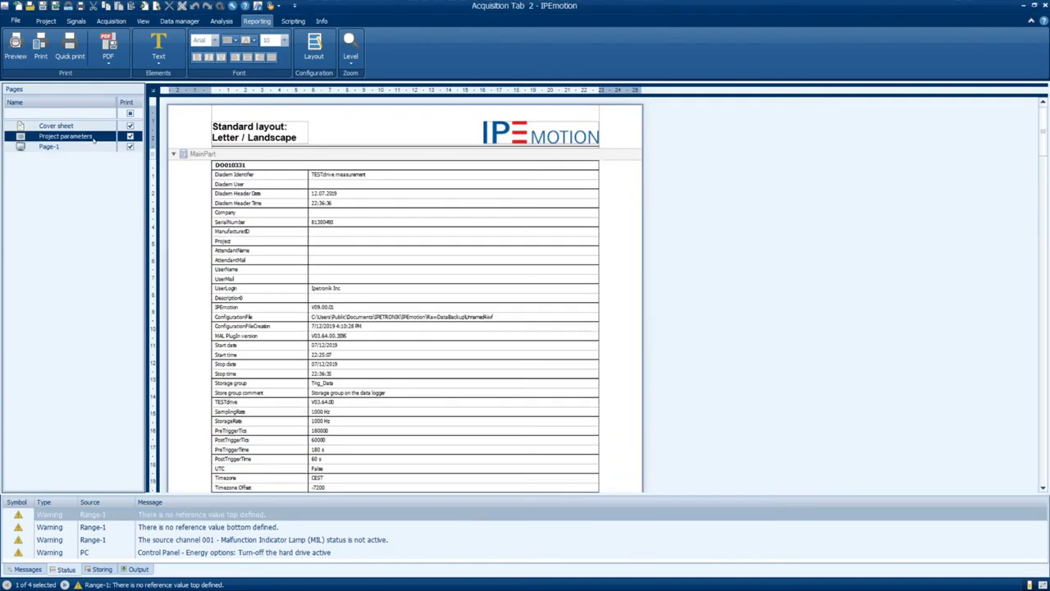
{"action": "scroll", "coordinate": [391, 232], "scroll_direction": "down", "scroll_amount": 5}
{"action": "scroll", "coordinate": [392, 231], "scroll_direction": "down", "scroll_amount": 10}
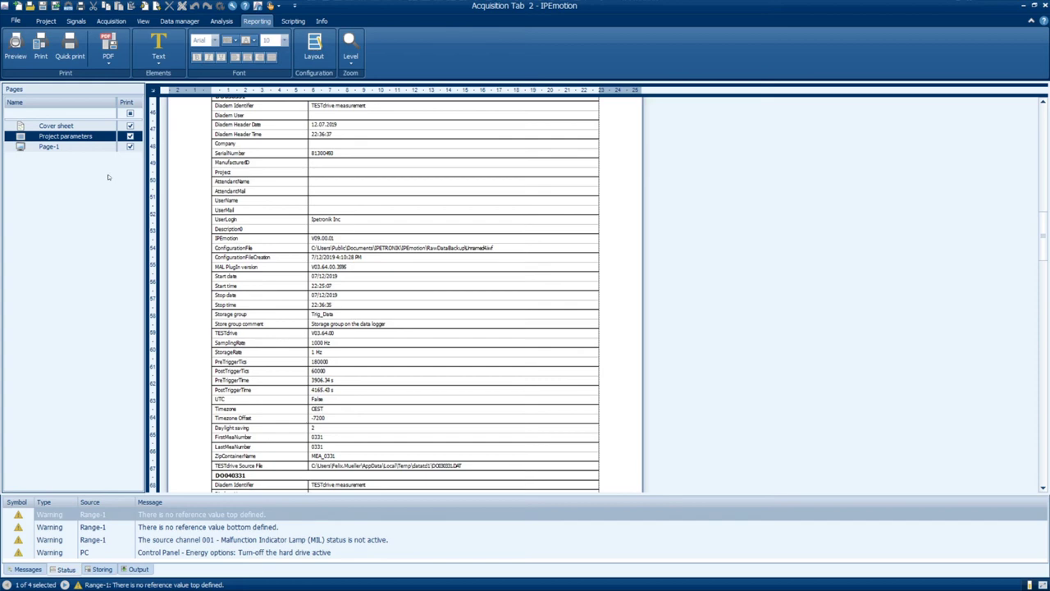
Add a text element reading "What happened here" to report Page-1, enlarge it and place it above the polar diagram
{"action": "left_click", "coordinate": [47, 146]}
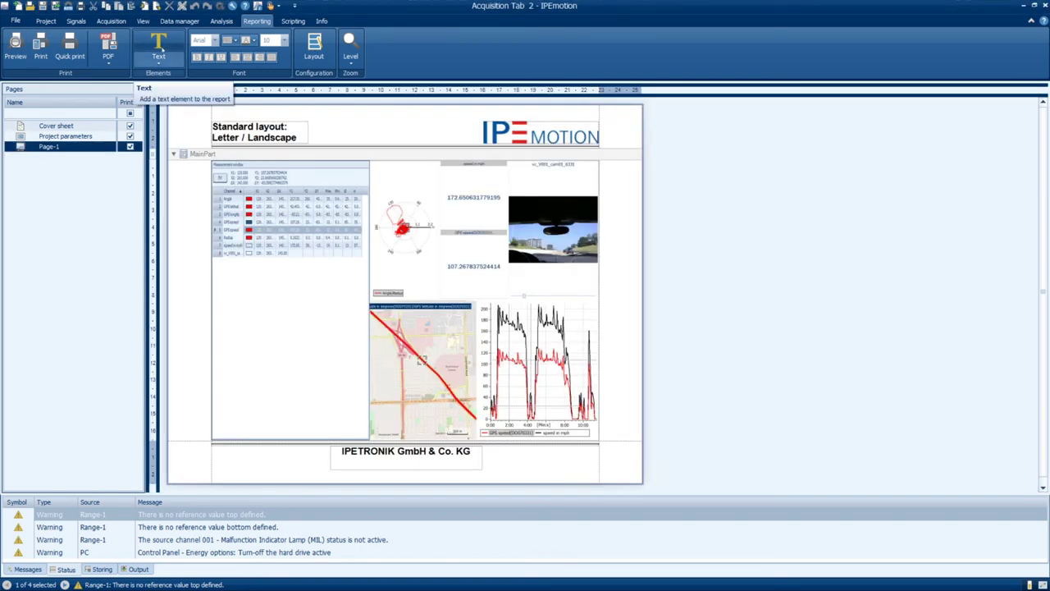
{"action": "left_click", "coordinate": [161, 50]}
{"action": "double_click", "coordinate": [233, 168]}
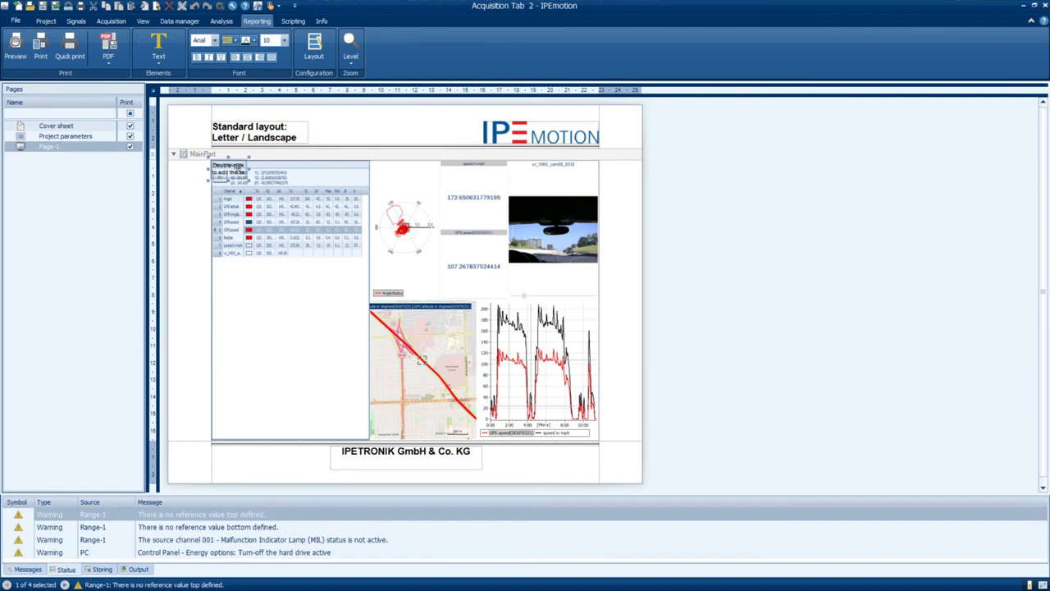
{"action": "type", "text": "What happ"}
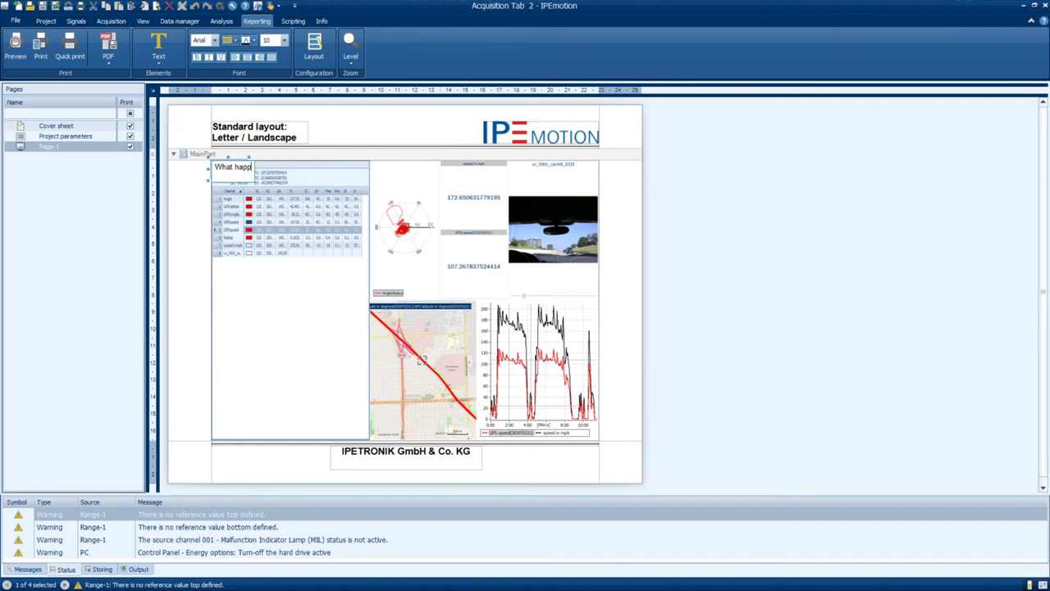
{"action": "type", "text": "ened here"}
{"action": "left_click", "coordinate": [247, 184]}
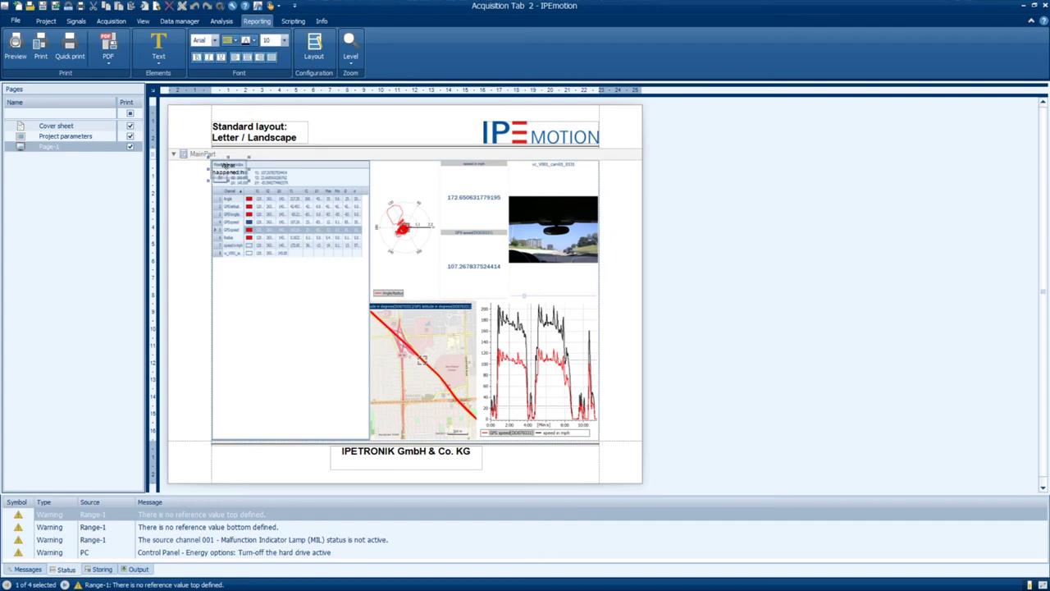
{"action": "left_click_drag", "start_coordinate": [232, 169], "coordinate": [467, 199]}
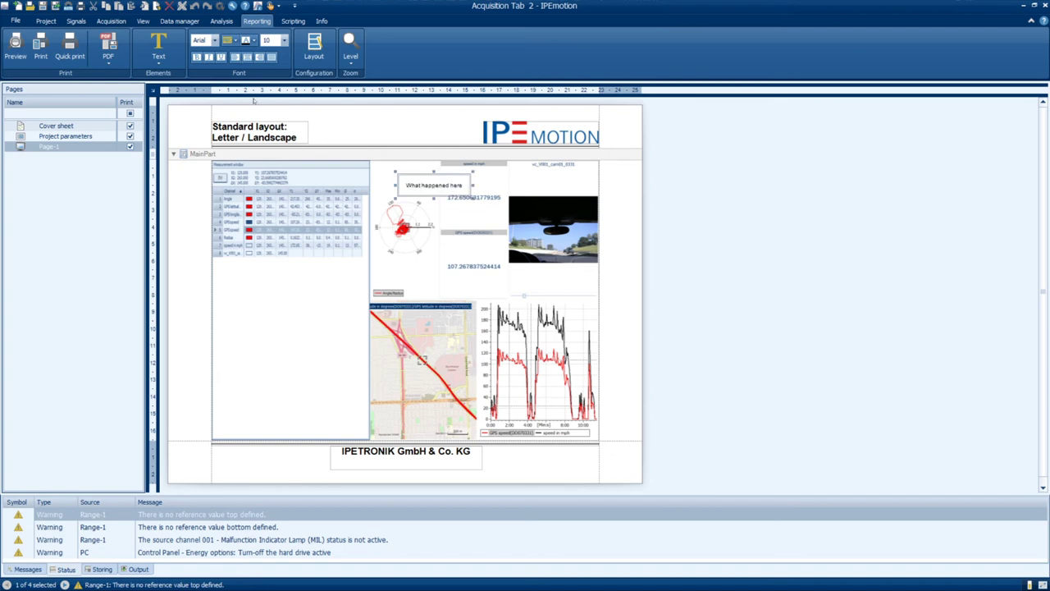
Add an upward arrow with positive slope and start cap, and place it below the text, pointing at the polar diagram's outer loop
{"action": "left_click", "coordinate": [167, 64]}
{"action": "mouse_move", "coordinate": [185, 108]}
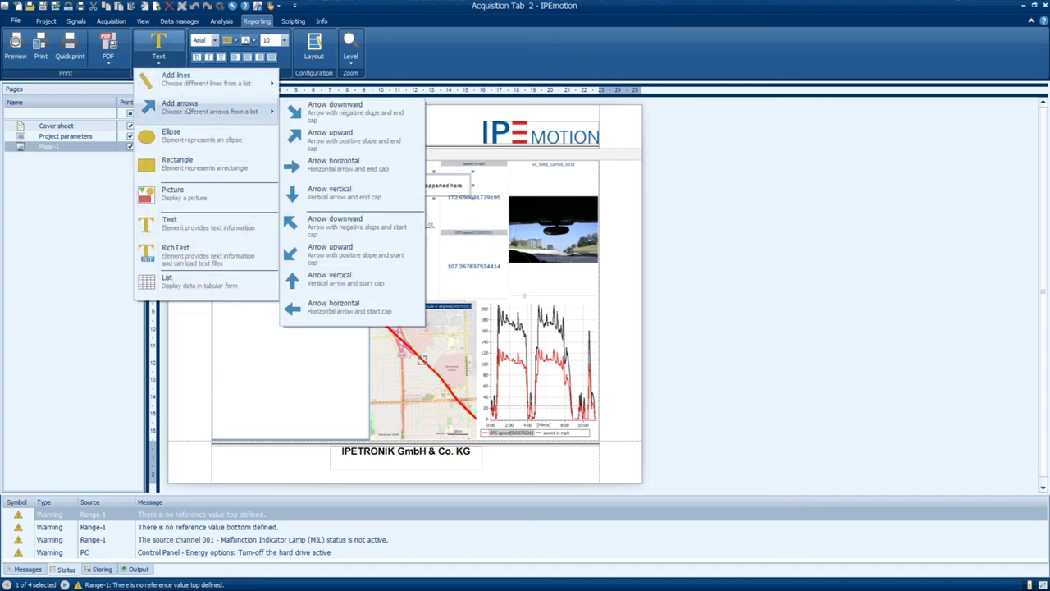
{"action": "left_click", "coordinate": [331, 247]}
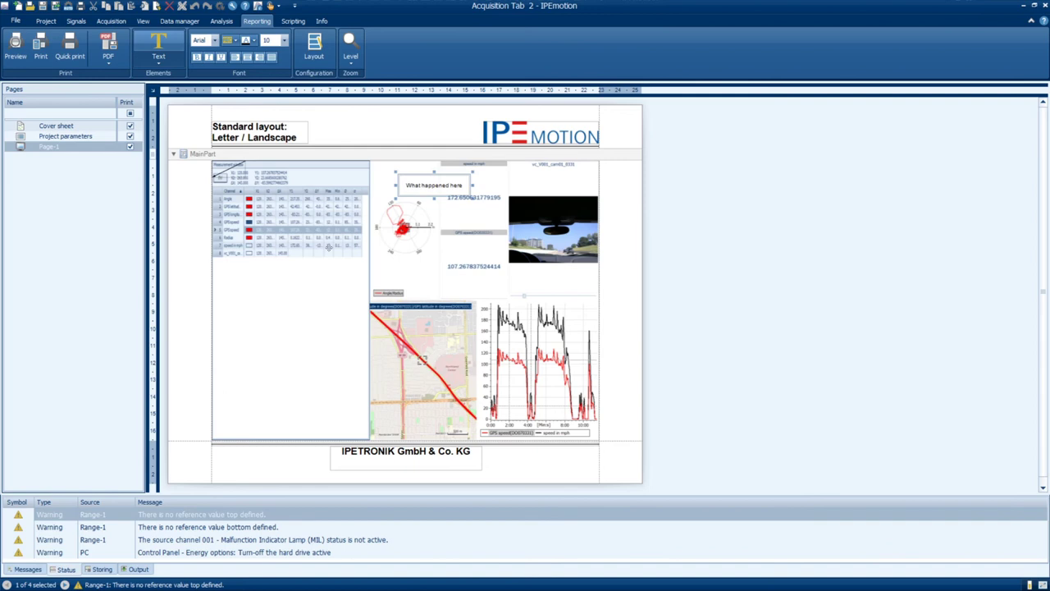
{"action": "left_click_drag", "start_coordinate": [232, 169], "coordinate": [422, 205]}
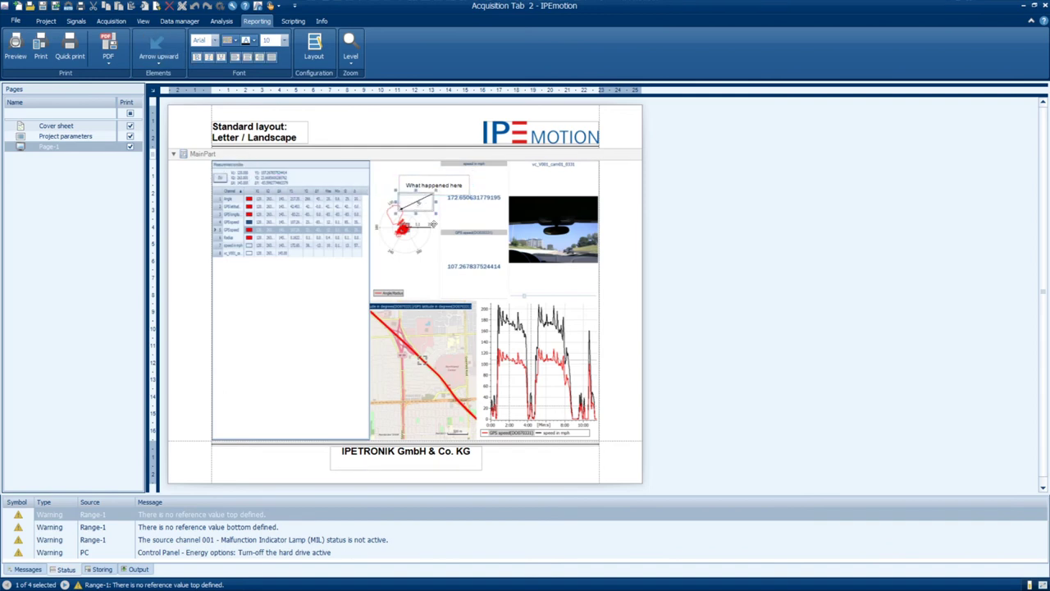
{"action": "left_click", "coordinate": [327, 327]}
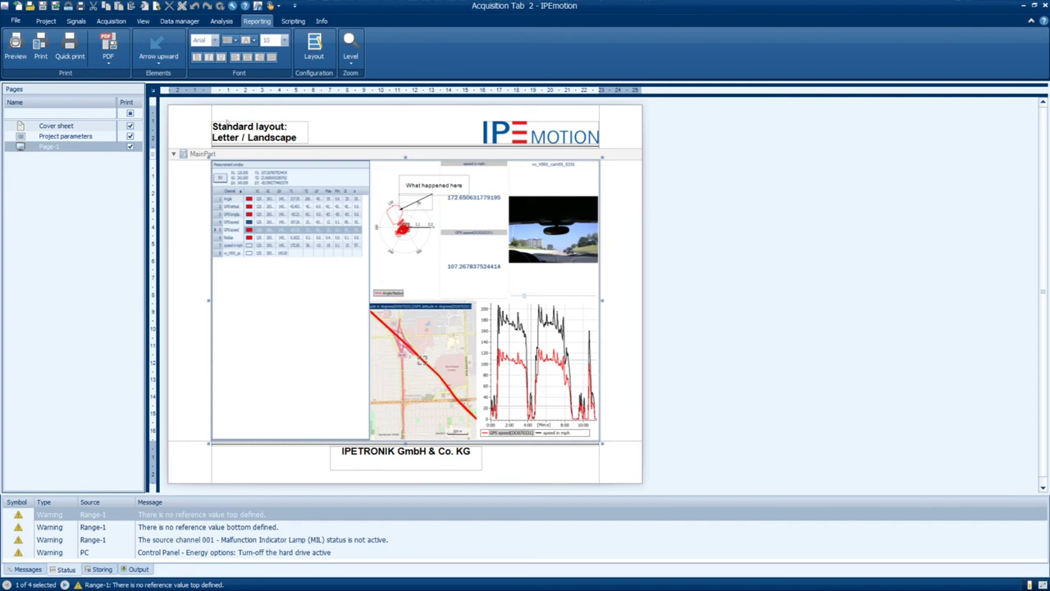
Insert a picture element on the report page and load an image file of the yellow device into it
{"action": "left_click", "coordinate": [158, 51]}
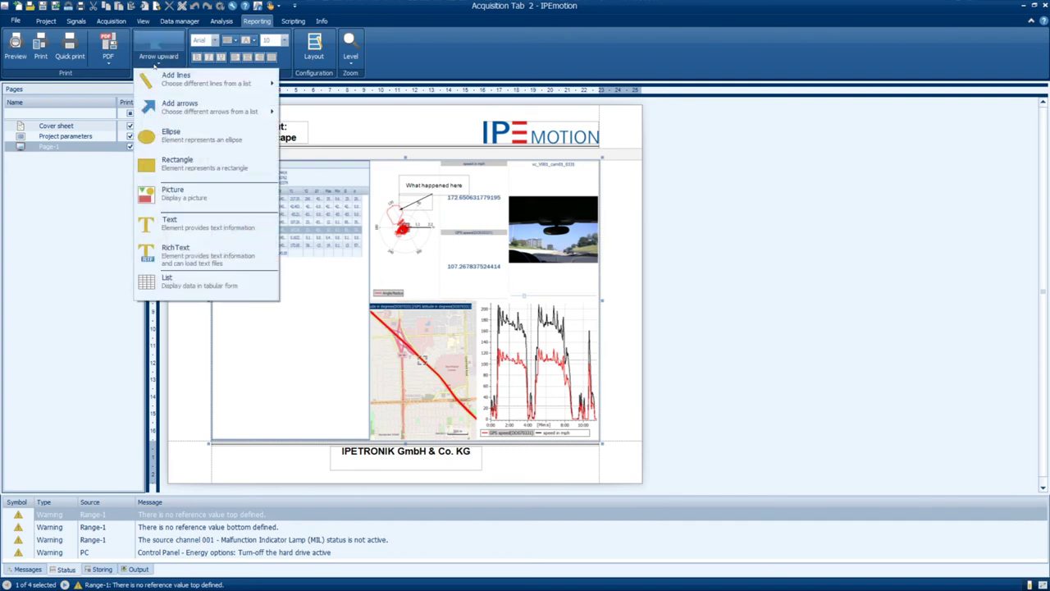
{"action": "left_click", "coordinate": [195, 195]}
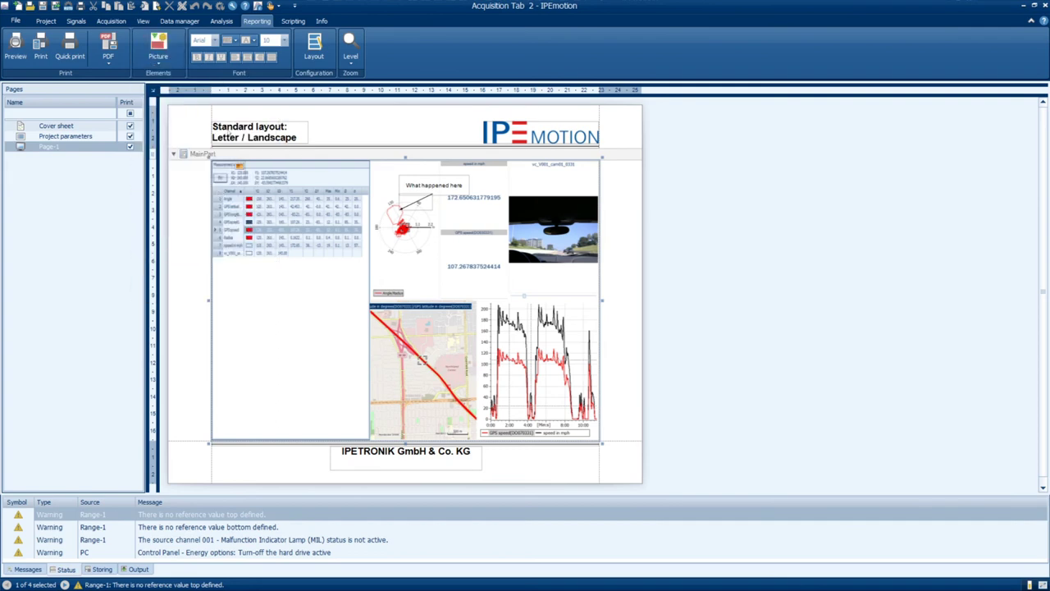
{"action": "left_click", "coordinate": [235, 162]}
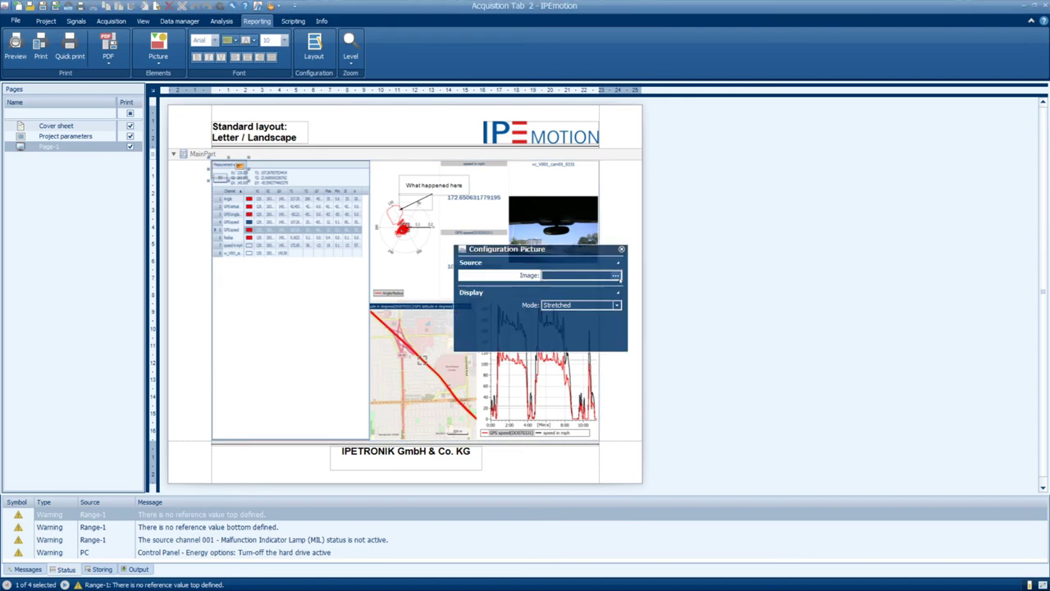
{"action": "left_click", "coordinate": [615, 276]}
{"action": "double_click", "coordinate": [144, 101]}
Set the picture's display mode to Original and place its enlarged frame below the channel table
{"action": "left_click", "coordinate": [616, 305]}
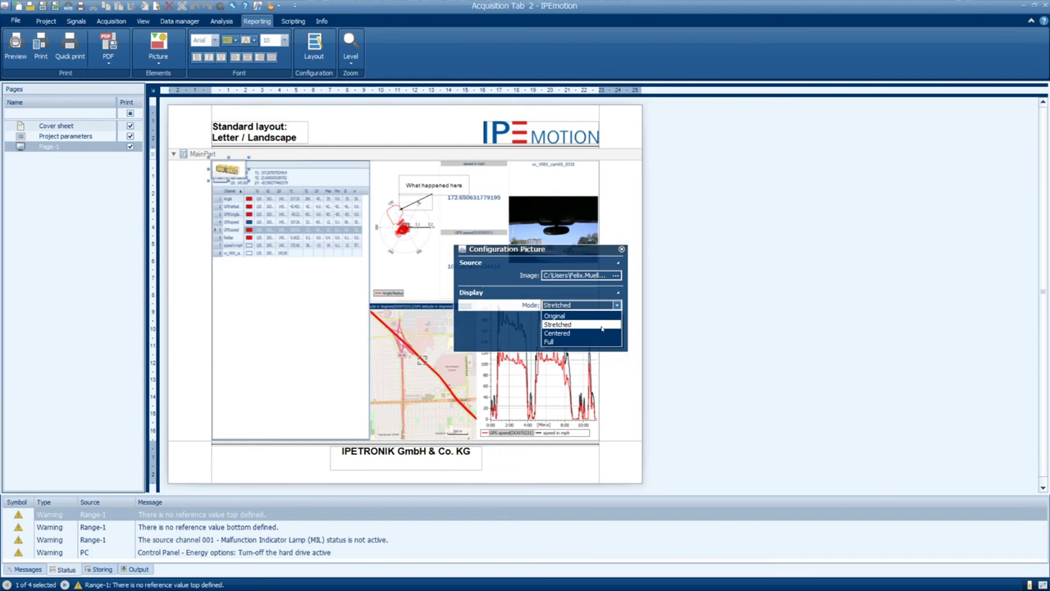
{"action": "left_click", "coordinate": [602, 316]}
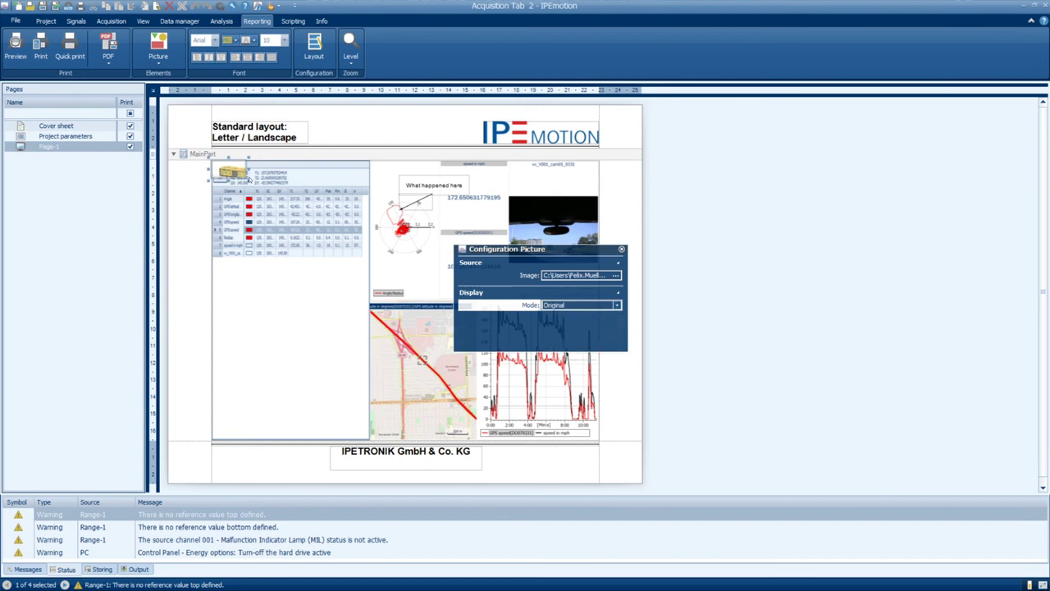
{"action": "left_click", "coordinate": [621, 248]}
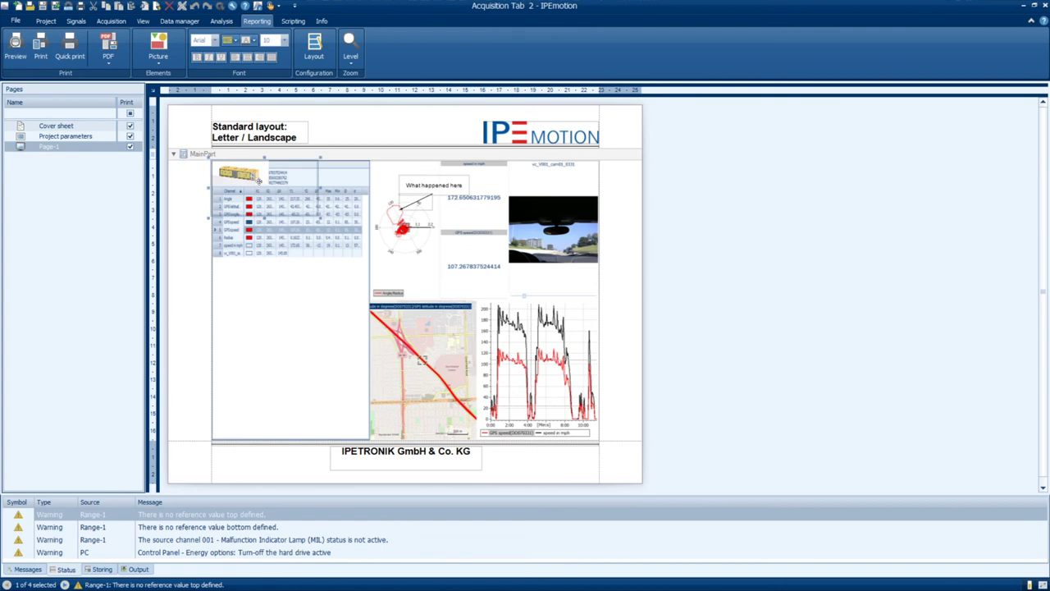
{"action": "left_click_drag", "start_coordinate": [261, 184], "coordinate": [270, 292]}
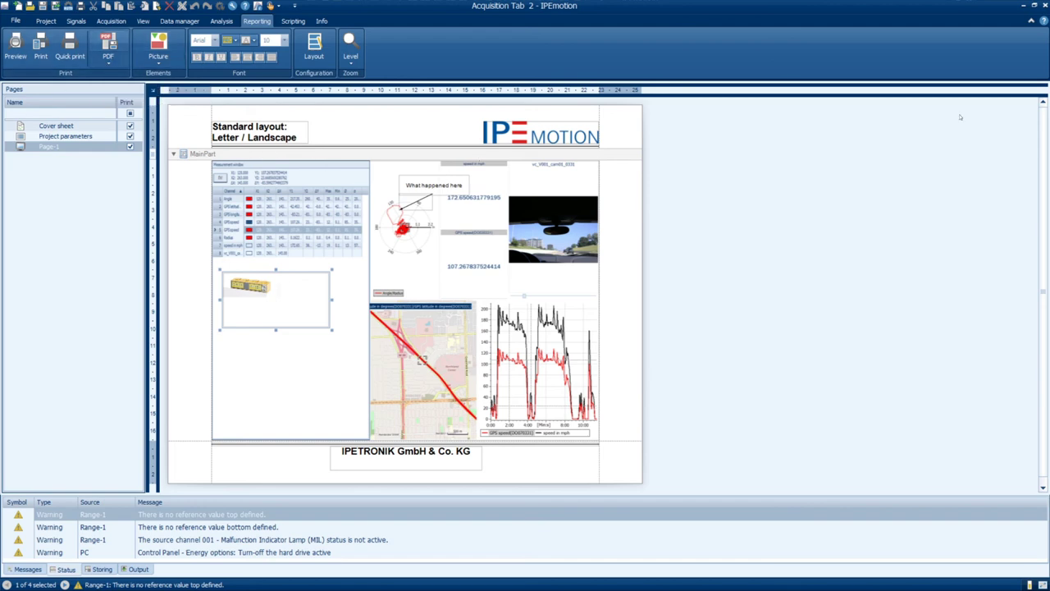
{"action": "left_click", "coordinate": [202, 153]}
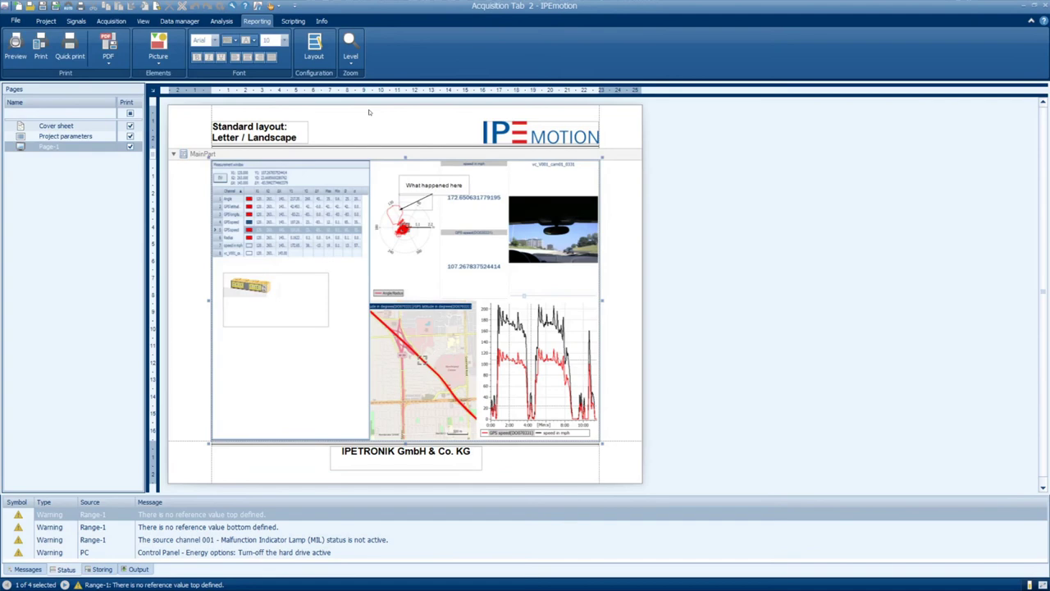
Export the report as a PDF with the existing export options, saving it as Report_demo2
{"action": "left_click", "coordinate": [108, 47]}
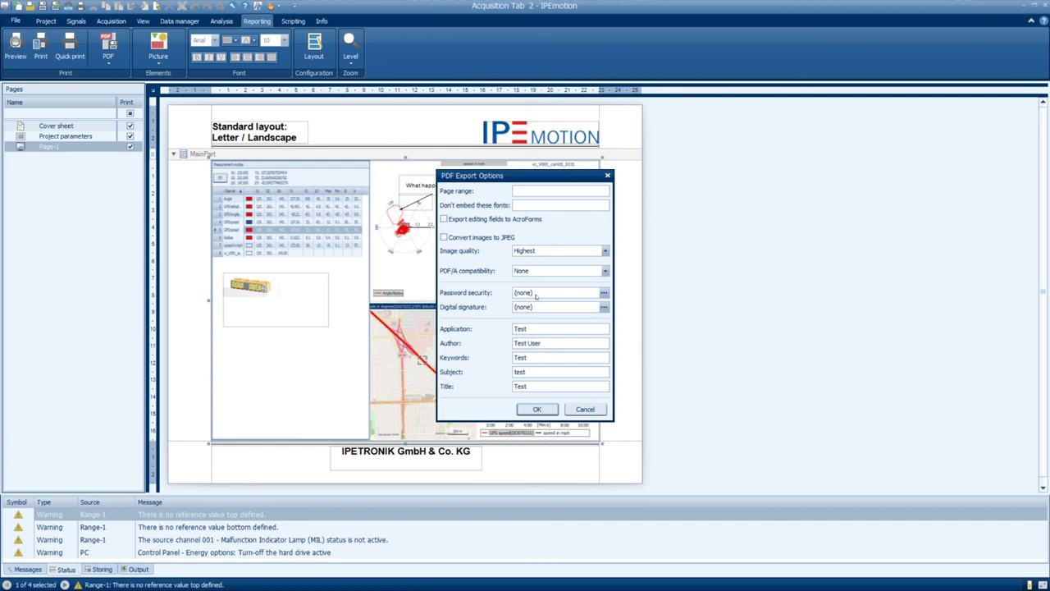
{"action": "left_click", "coordinate": [534, 408]}
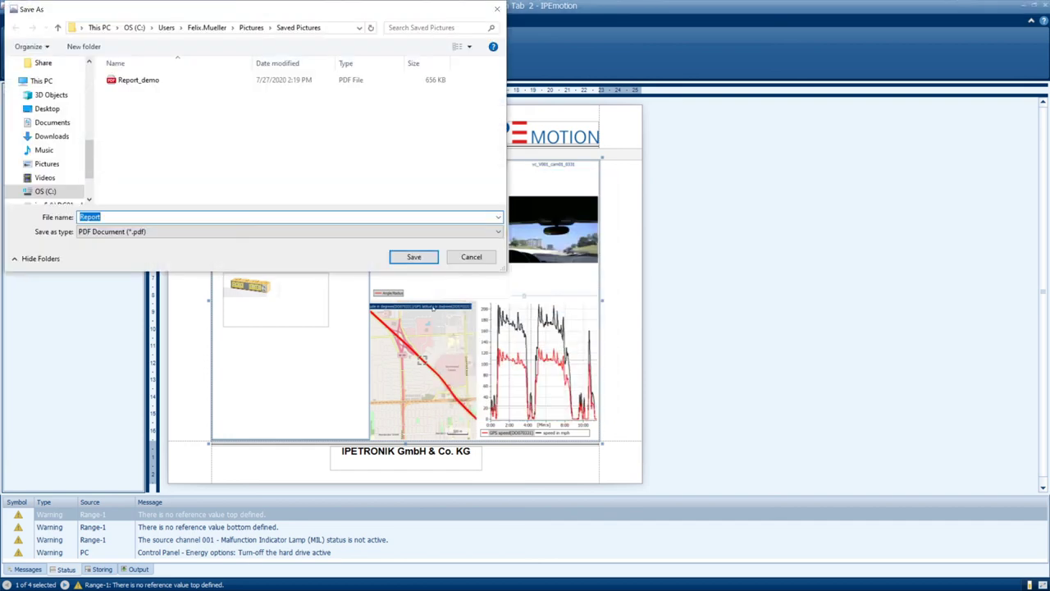
{"action": "left_click", "coordinate": [310, 217]}
{"action": "type", "text": "_demo"}
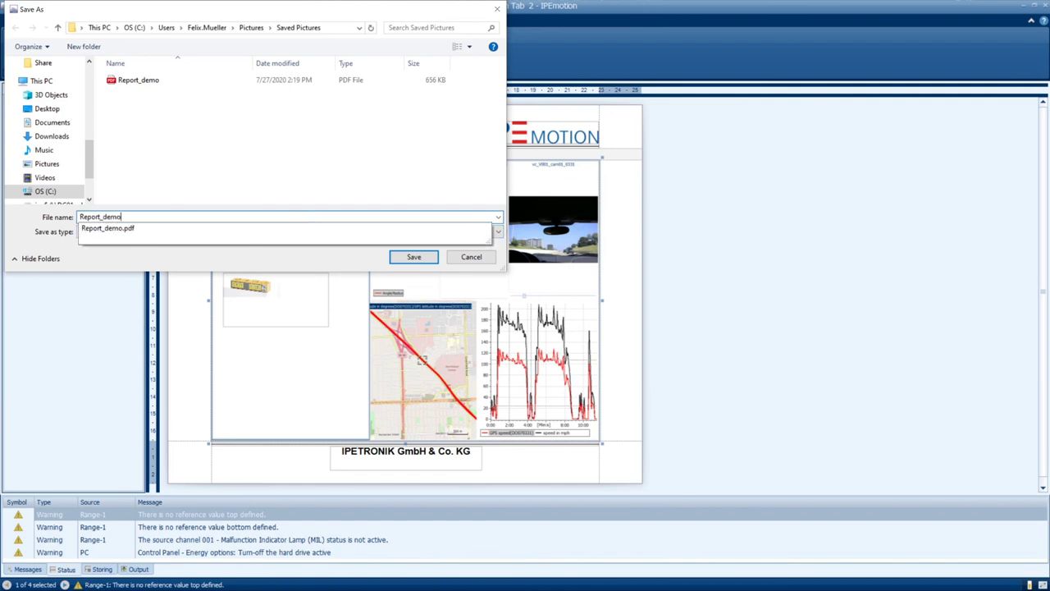
{"action": "key", "text": "Return"}
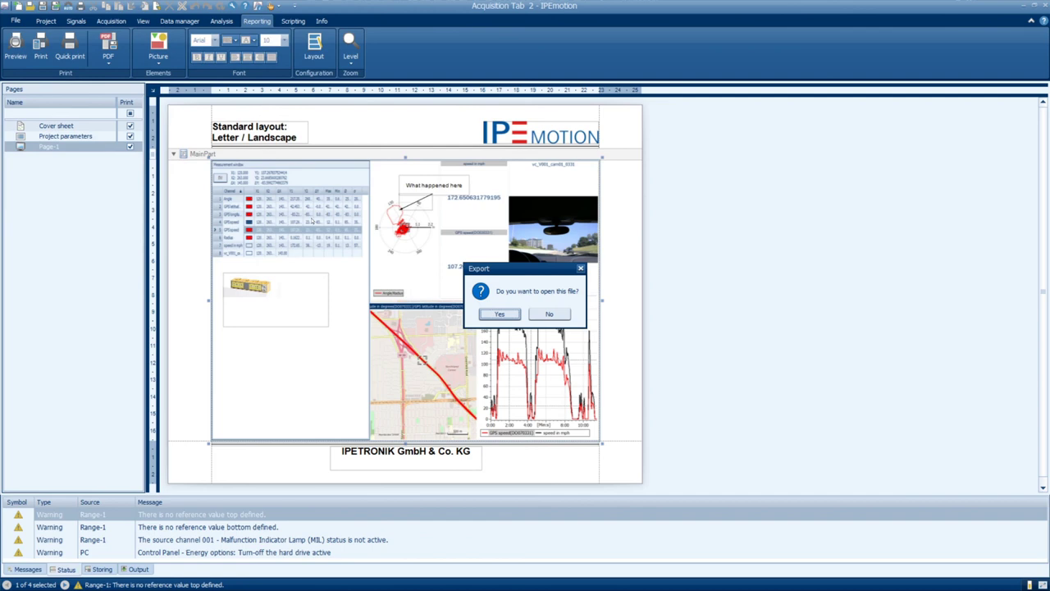
Open the exported PDF and check its pages through to the annotated analysis page at the end
{"action": "left_click", "coordinate": [499, 315]}
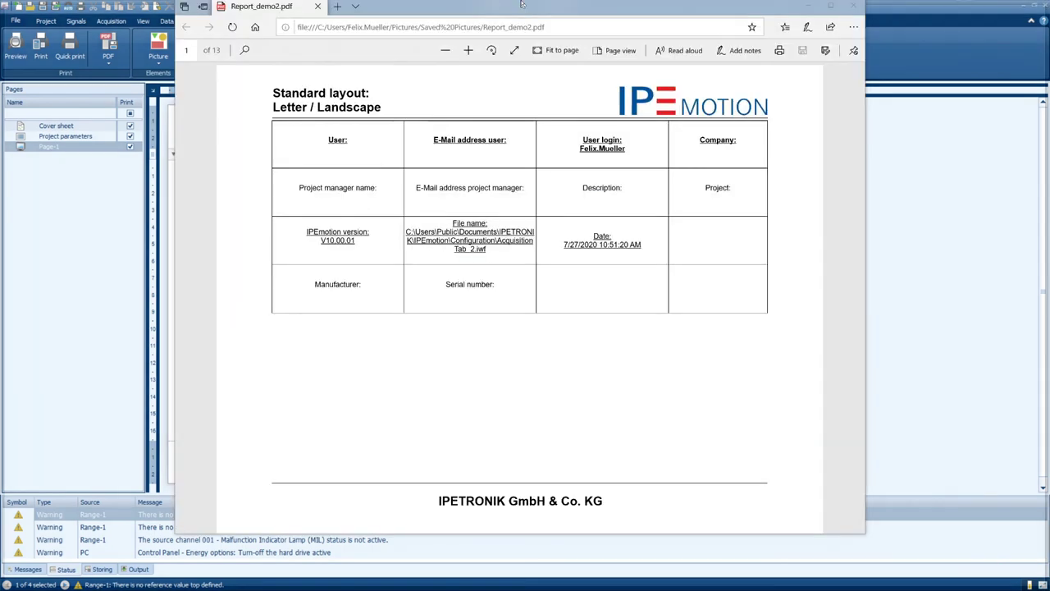
{"action": "scroll", "coordinate": [585, 196], "scroll_direction": "down", "scroll_amount": 3}
{"action": "scroll", "coordinate": [585, 196], "scroll_direction": "down", "scroll_amount": 20}
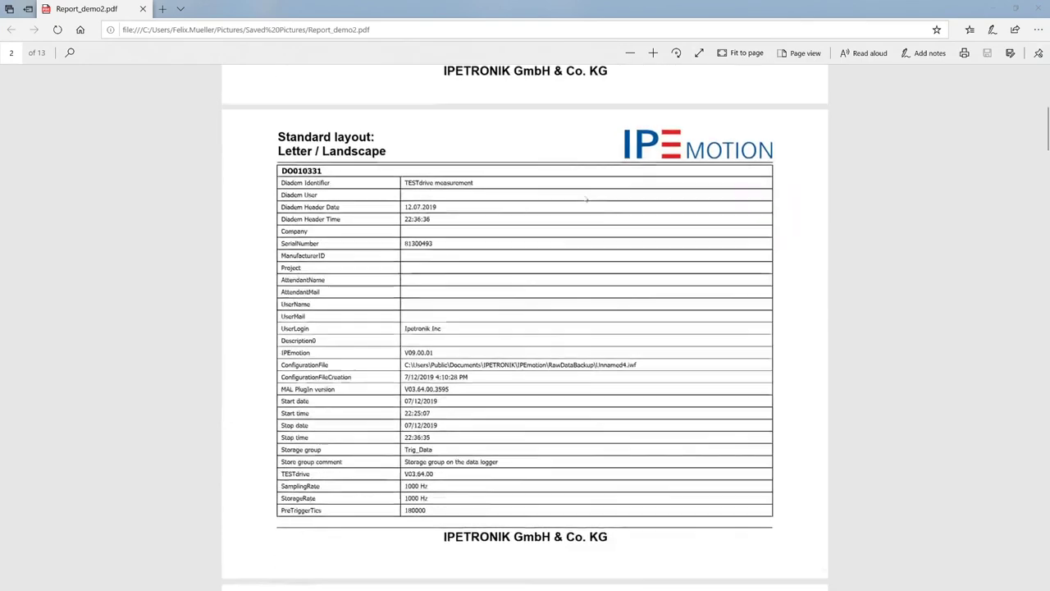
{"action": "scroll", "coordinate": [526, 328], "scroll_direction": "down", "scroll_amount": 8}
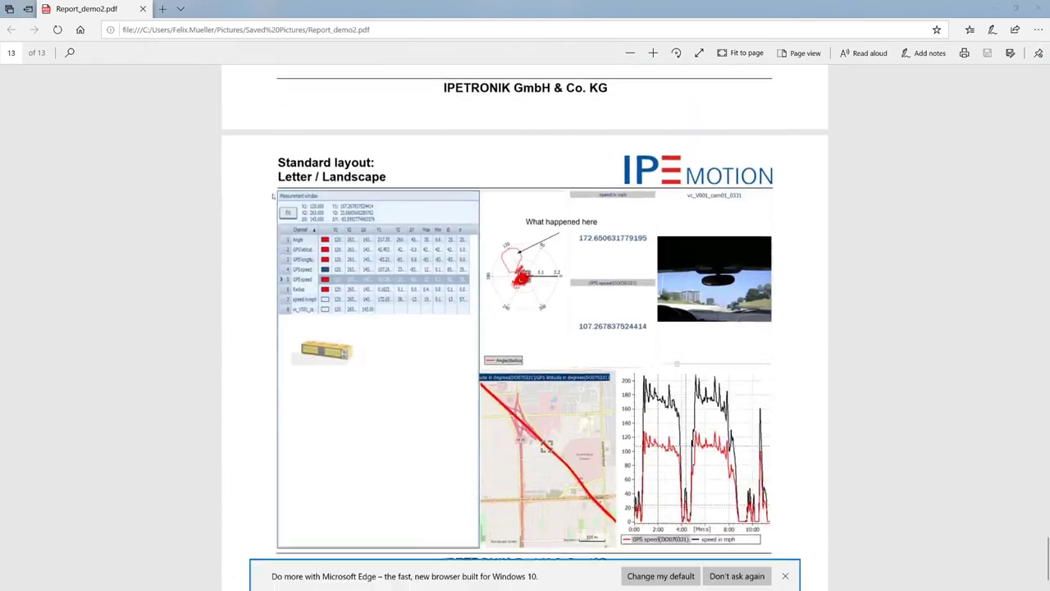